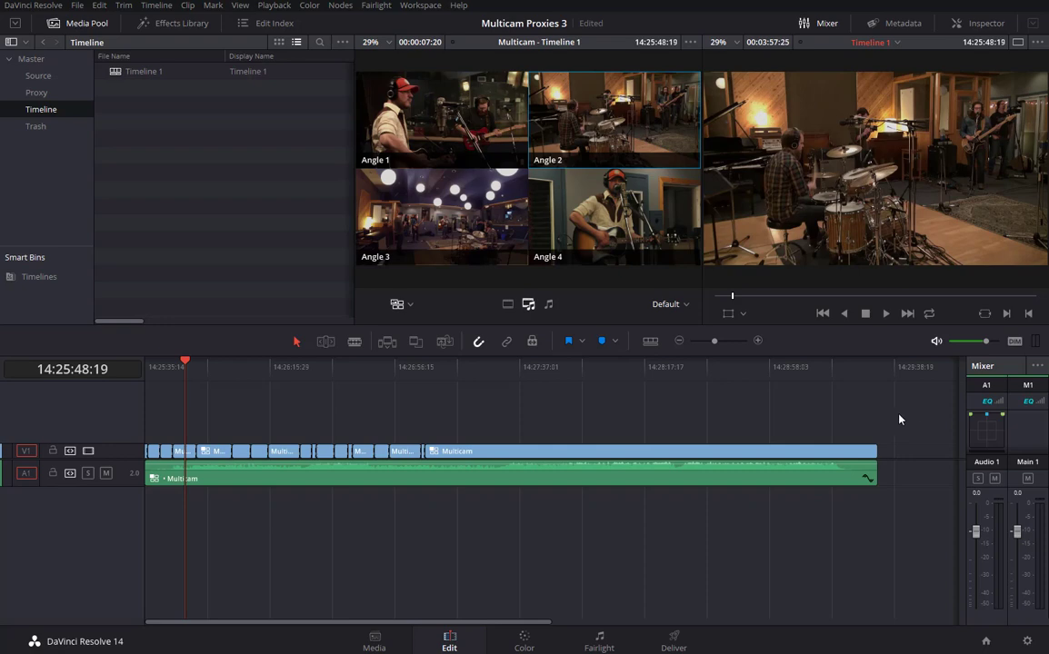
Step: Open the multicam clip at 14:25:44:20 in its own timeline to expose its camera angles
{"action": "key", "text": "Up"}
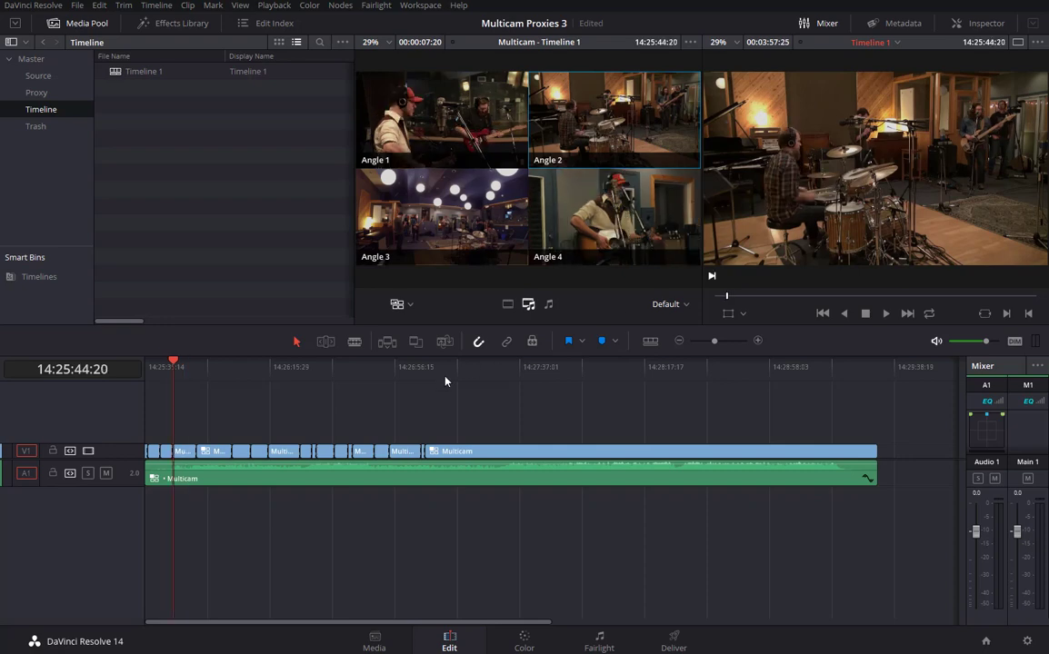
{"action": "left_click", "coordinate": [178, 451]}
{"action": "right_click", "coordinate": [182, 454]}
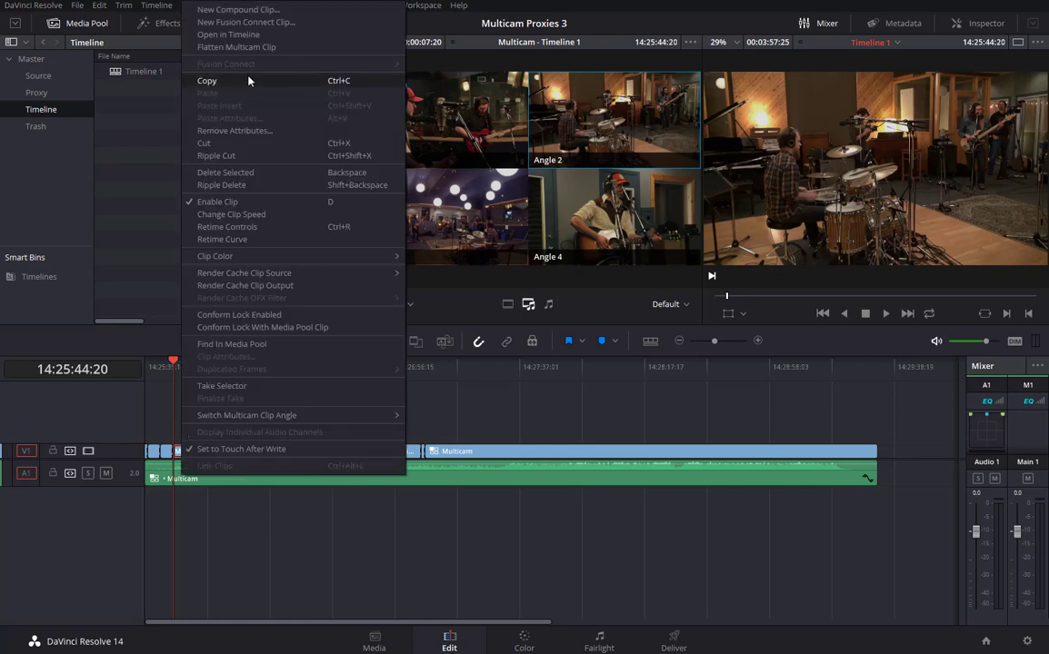
{"action": "left_click", "coordinate": [223, 35]}
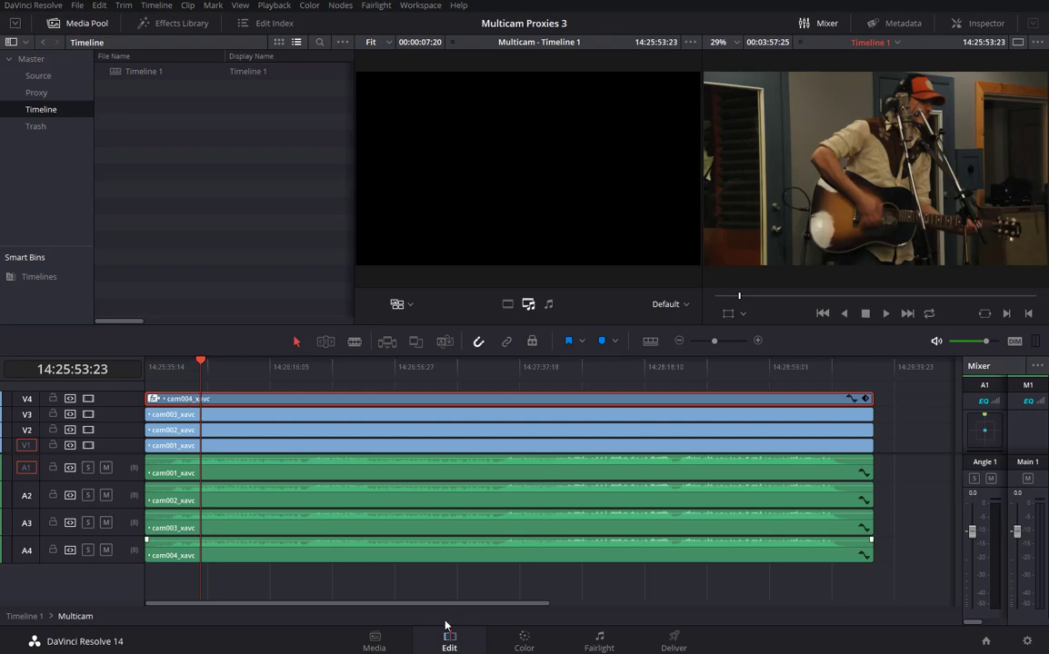
Step: On the Color page, reset all grades and nodes on the four camera-angle clips and check the ungraded images
{"action": "left_click", "coordinate": [524, 639]}
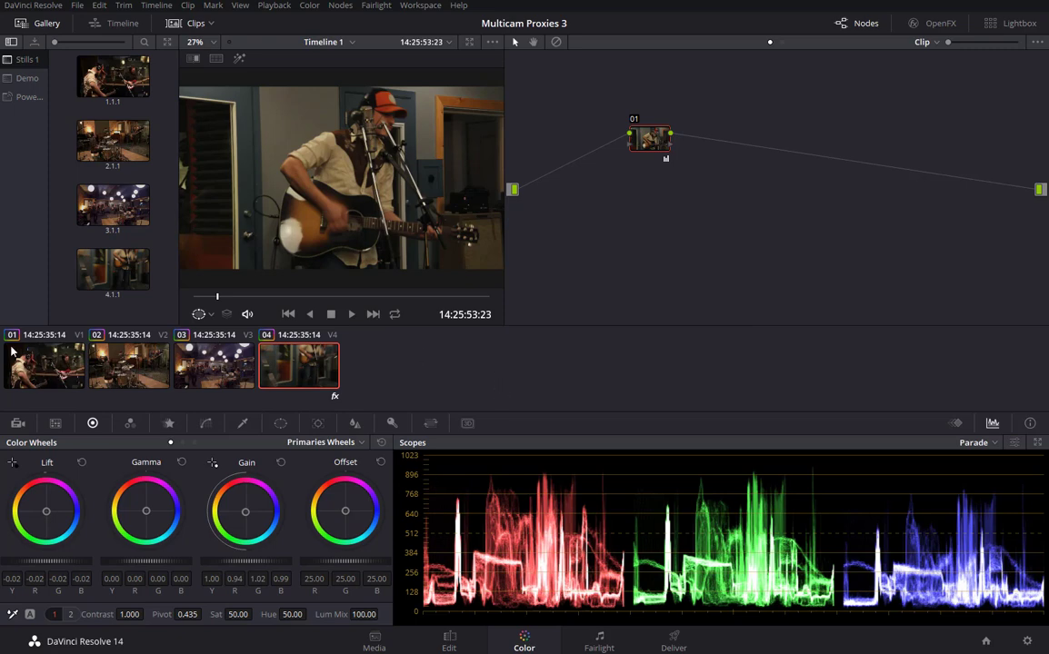
{"action": "left_click", "coordinate": [303, 368]}
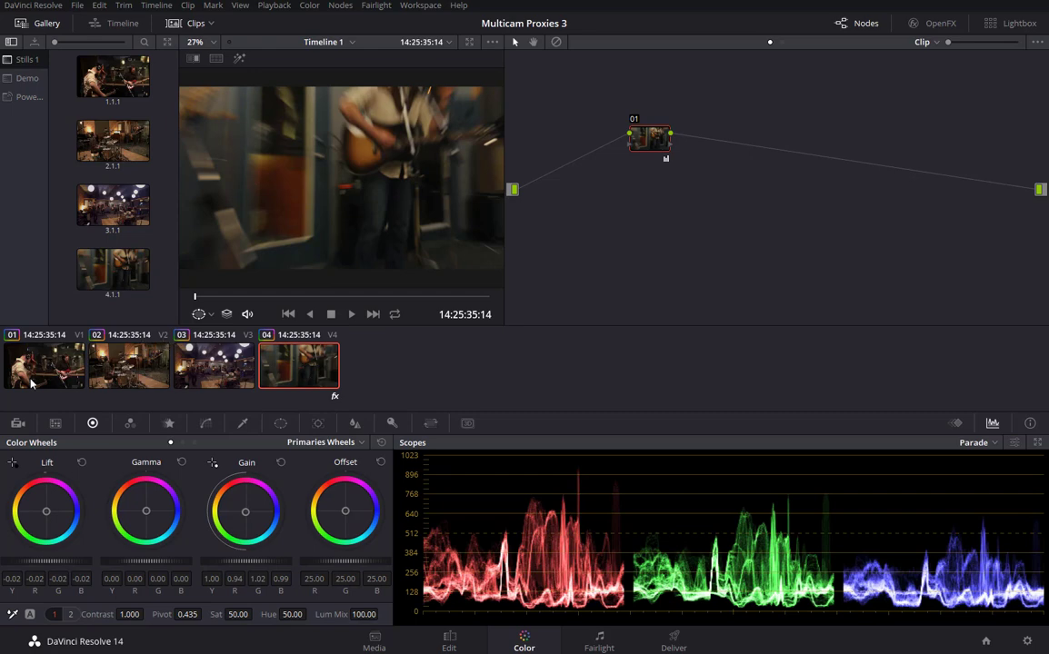
{"action": "left_click", "coordinate": [29, 345]}
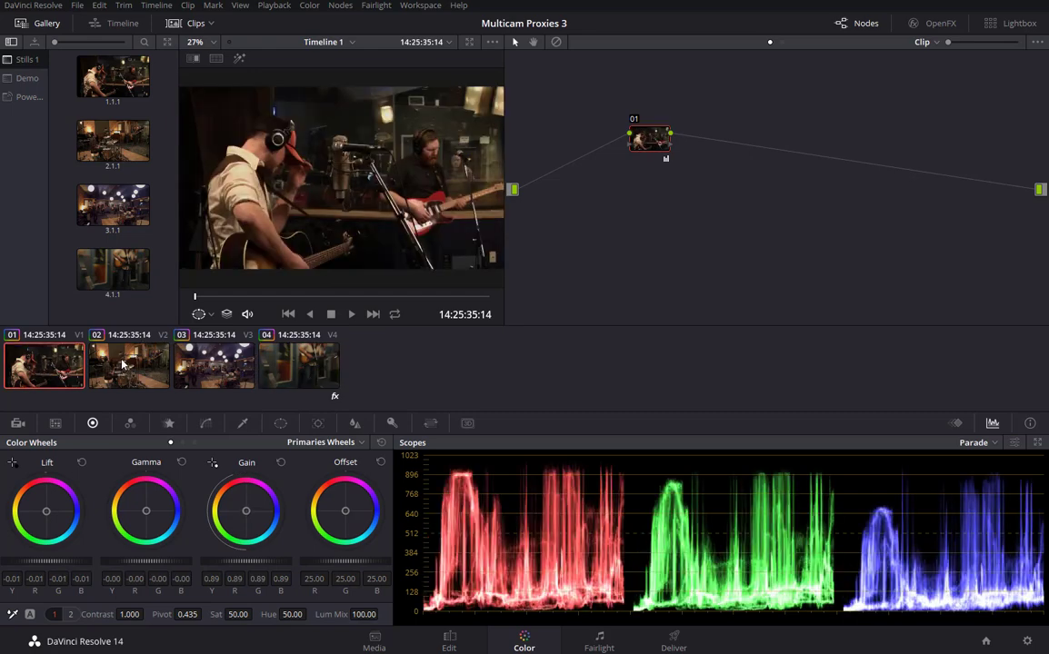
{"action": "left_click", "coordinate": [122, 364], "text": "shift"}
{"action": "left_click", "coordinate": [207, 361], "text": "shift"}
{"action": "left_click", "coordinate": [298, 364], "text": "shift"}
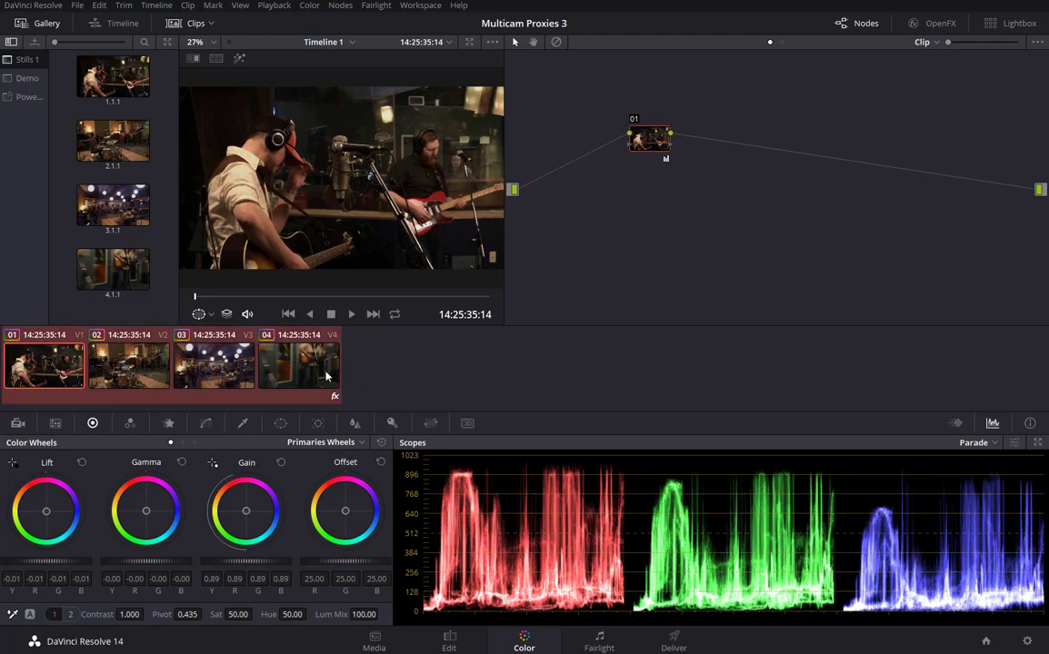
{"action": "left_click", "coordinate": [309, 6]}
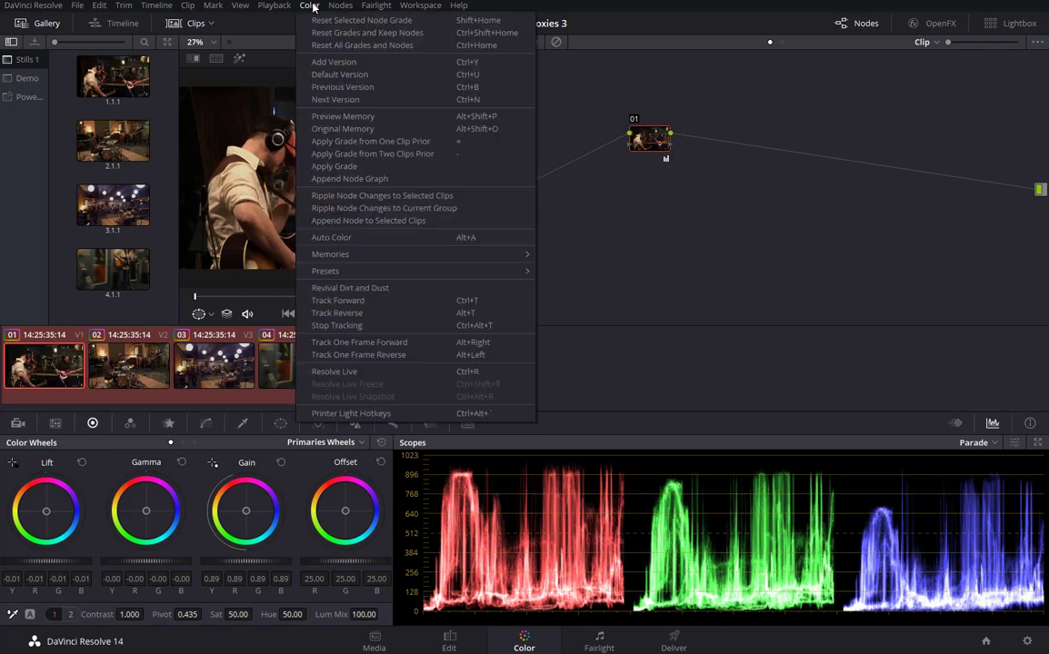
{"action": "left_click", "coordinate": [358, 46]}
{"action": "left_click", "coordinate": [322, 379]}
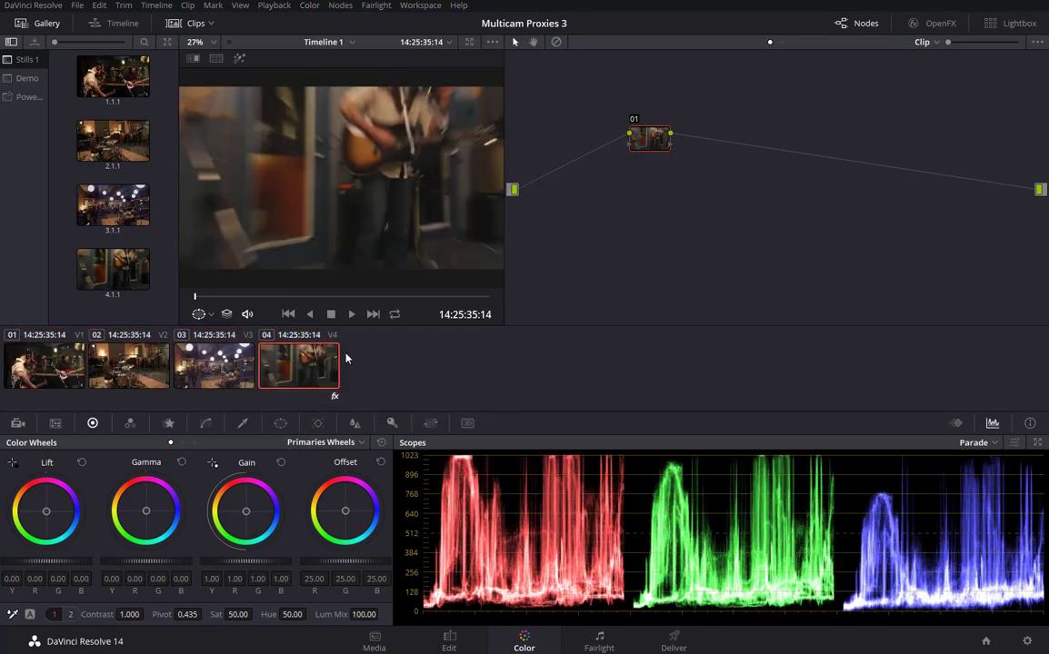
{"action": "left_click", "coordinate": [43, 365]}
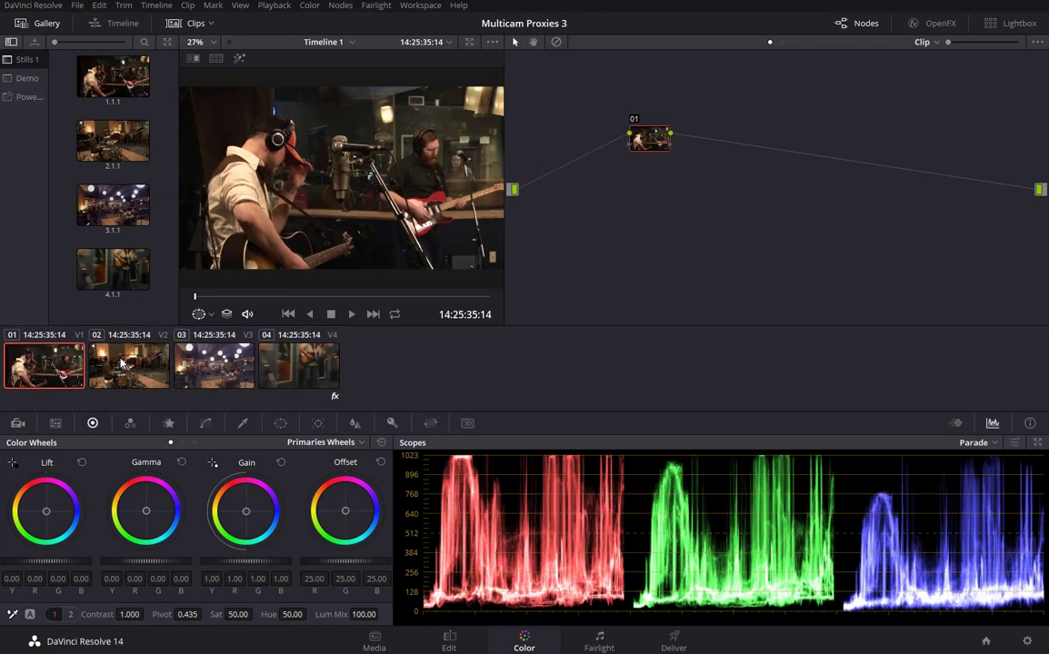
{"action": "left_click", "coordinate": [121, 362]}
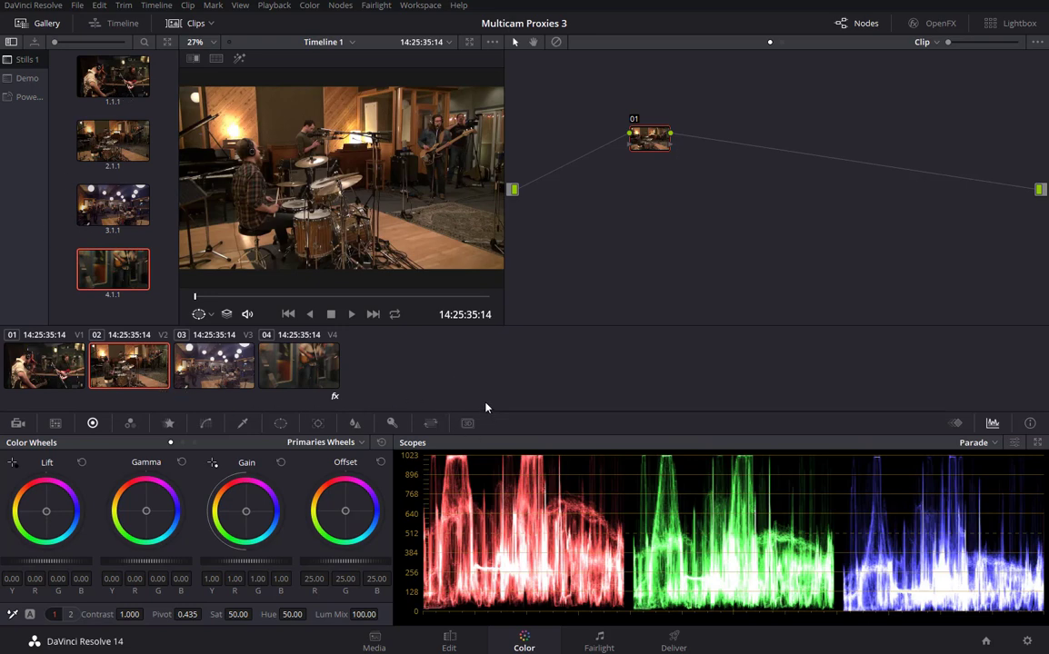
Step: Return to Timeline 1 on the Edit page, park the playhead at 14:25:52:10, and go to the Color page
{"action": "left_click", "coordinate": [448, 640]}
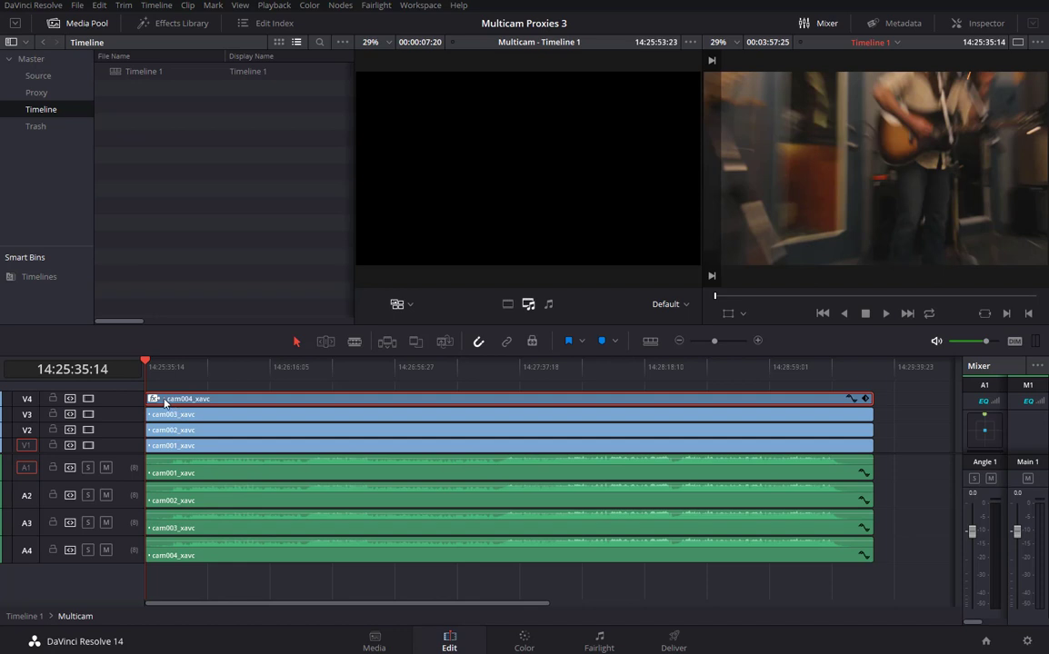
{"action": "left_click", "coordinate": [26, 617]}
{"action": "left_click", "coordinate": [208, 368]}
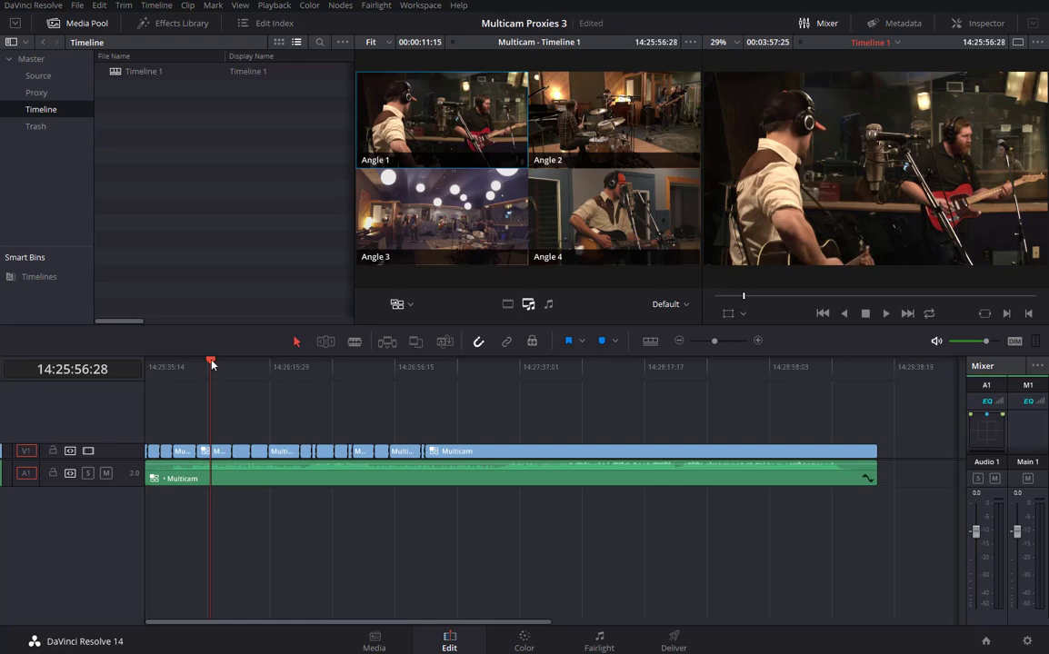
{"action": "left_click_drag", "start_coordinate": [212, 364], "coordinate": [172, 367]}
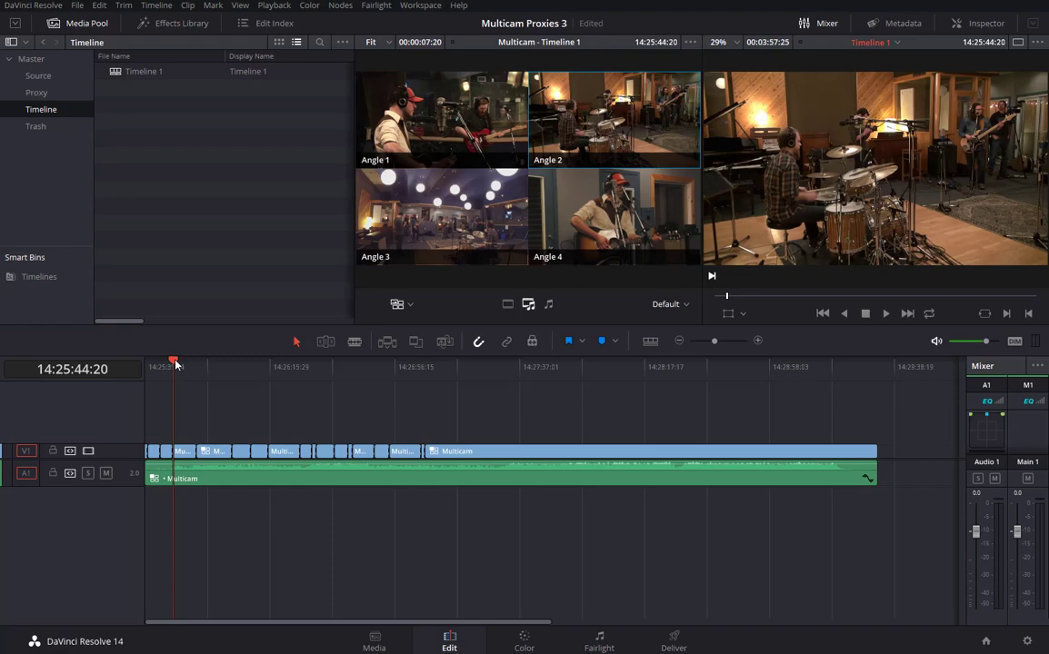
{"action": "left_click_drag", "start_coordinate": [176, 364], "coordinate": [202, 401]}
{"action": "key", "text": "shift+6"}
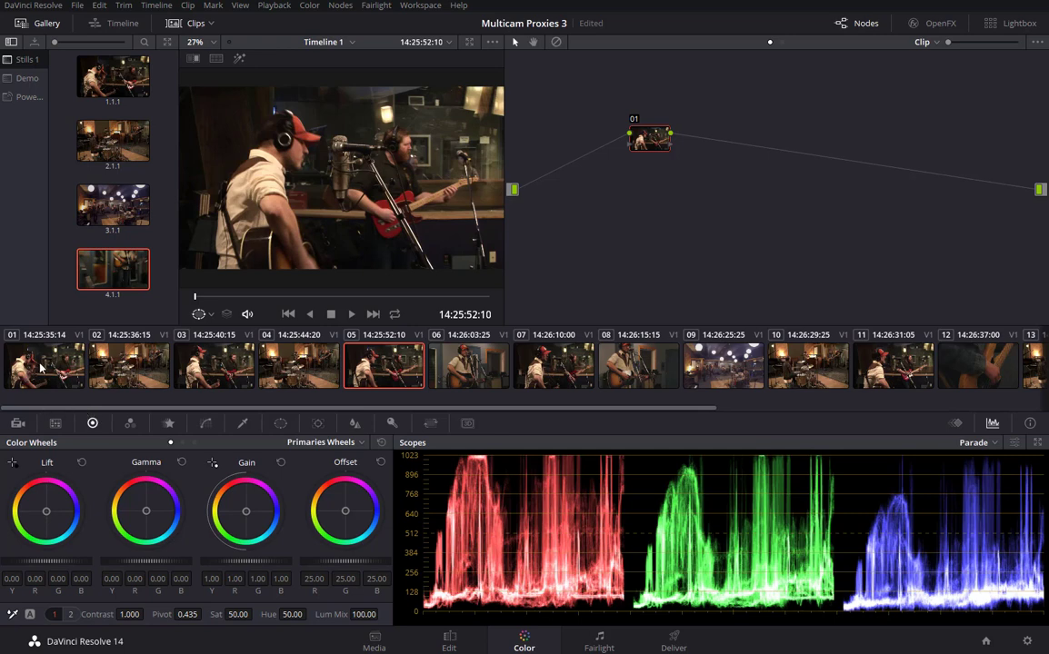
Step: Add the camera 1 clips (01, 03, 05, 07, 11, 14, 16 and 18) into a new group named cam001
{"action": "left_click", "coordinate": [40, 367]}
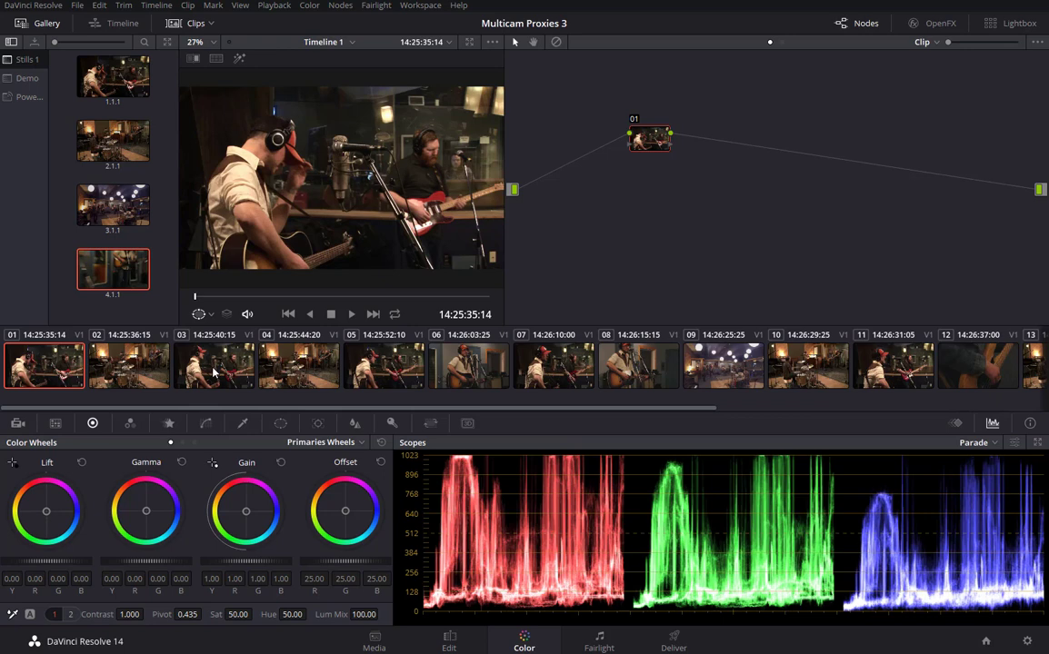
{"action": "left_click", "coordinate": [194, 338], "text": "ctrl"}
{"action": "left_click", "coordinate": [380, 366], "text": "ctrl"}
{"action": "left_click", "coordinate": [552, 365], "text": "ctrl"}
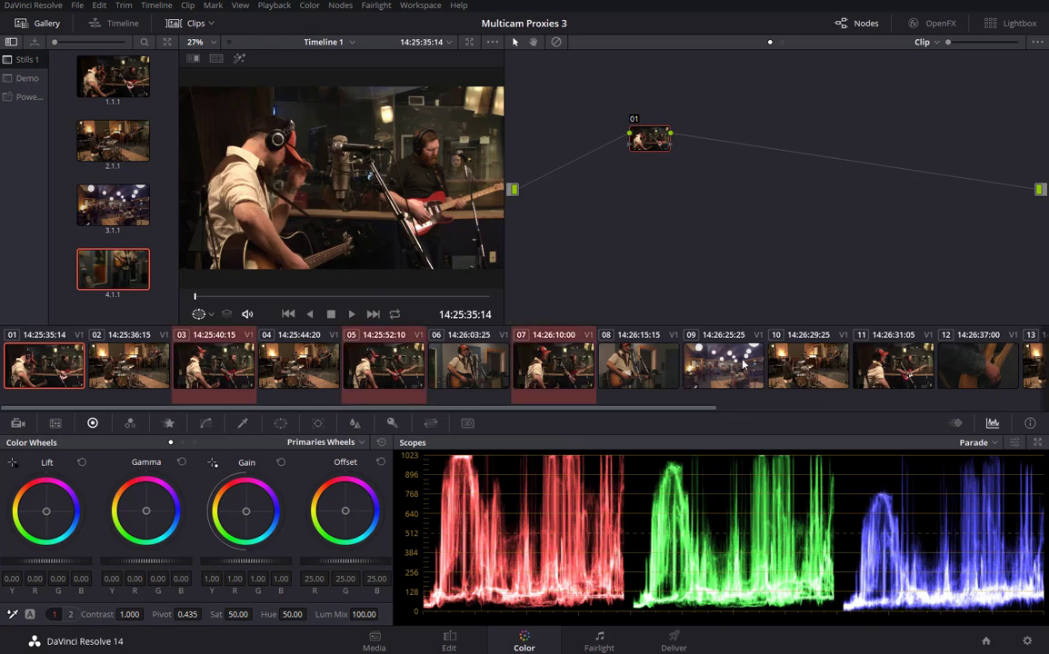
{"action": "left_click", "coordinate": [893, 367], "text": "ctrl"}
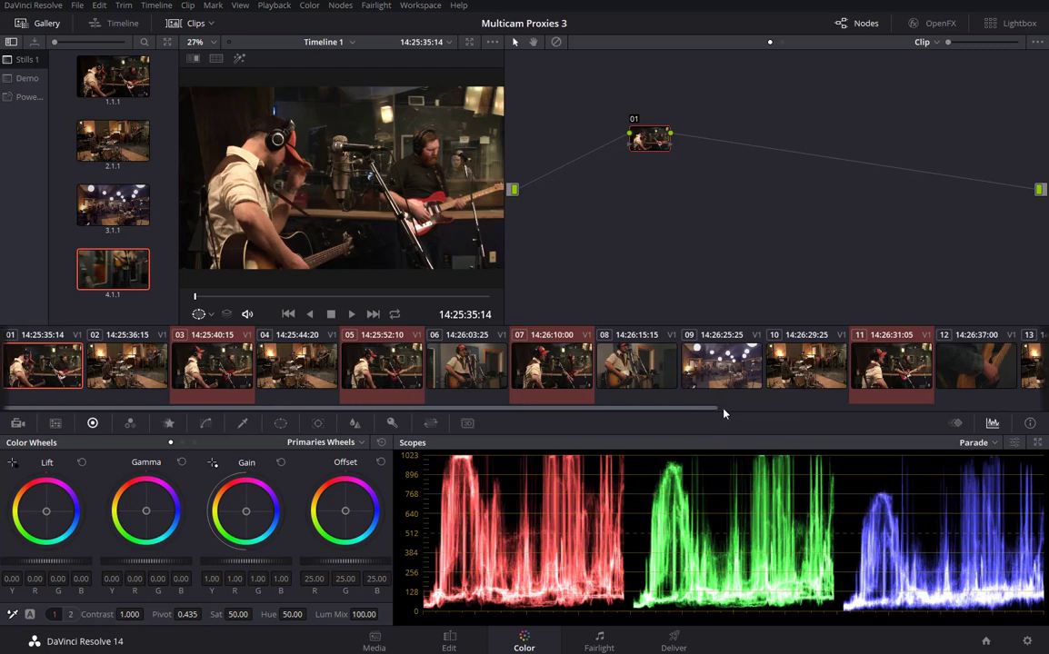
{"action": "scroll", "coordinate": [721, 409], "scroll_direction": "right", "scroll_amount": 5}
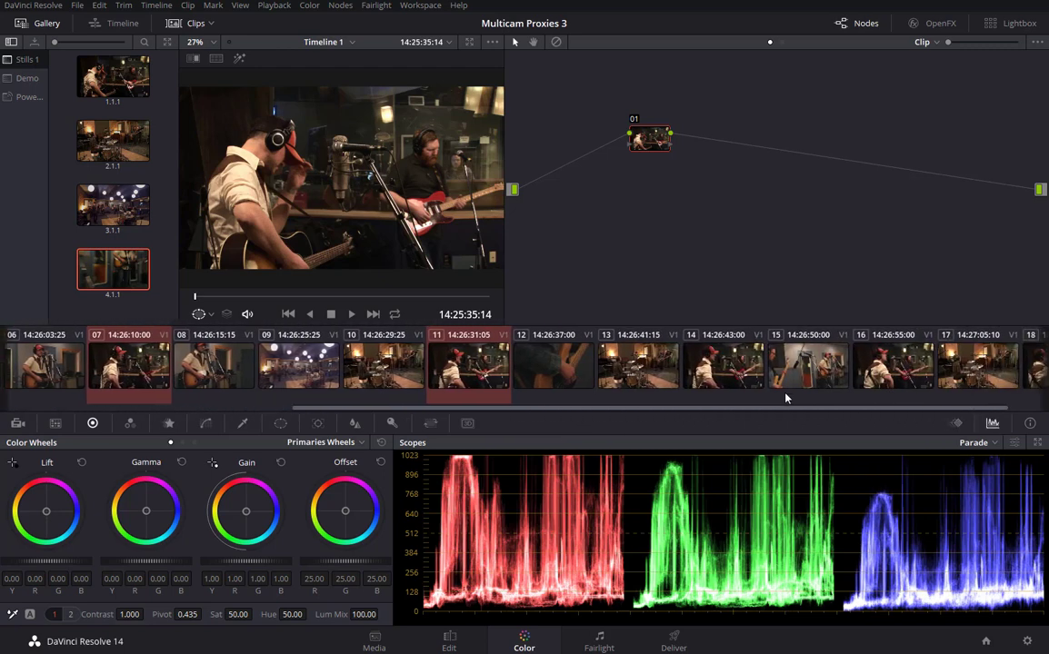
{"action": "left_click", "coordinate": [733, 372], "text": "ctrl"}
{"action": "left_click", "coordinate": [909, 369], "text": "ctrl"}
{"action": "left_click", "coordinate": [1040, 374], "text": "ctrl"}
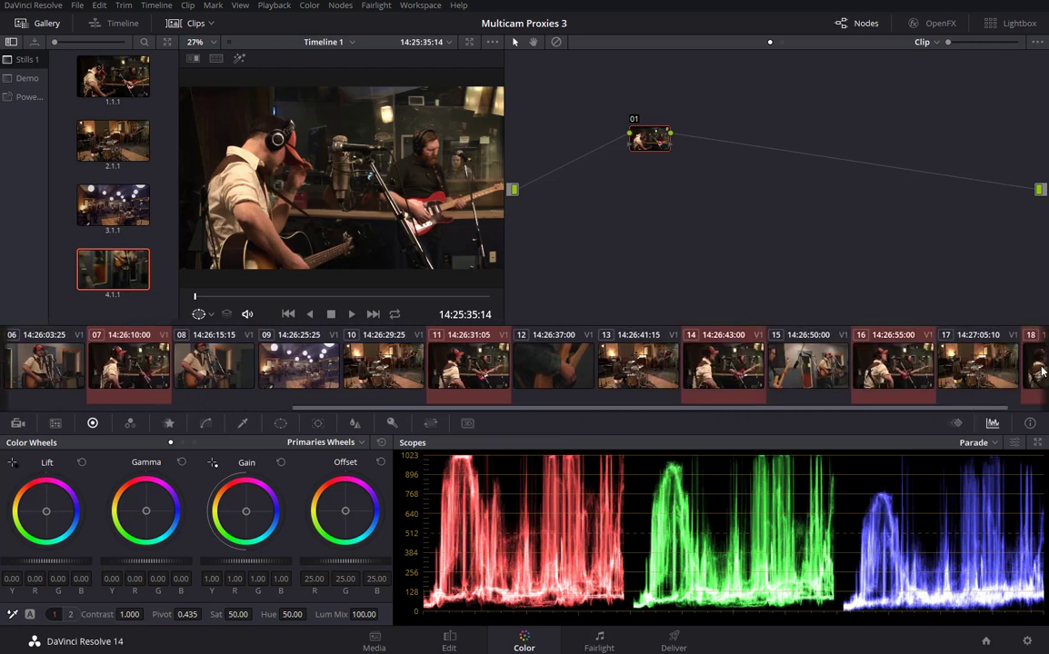
{"action": "scroll", "coordinate": [995, 414], "scroll_direction": "left", "scroll_amount": 5}
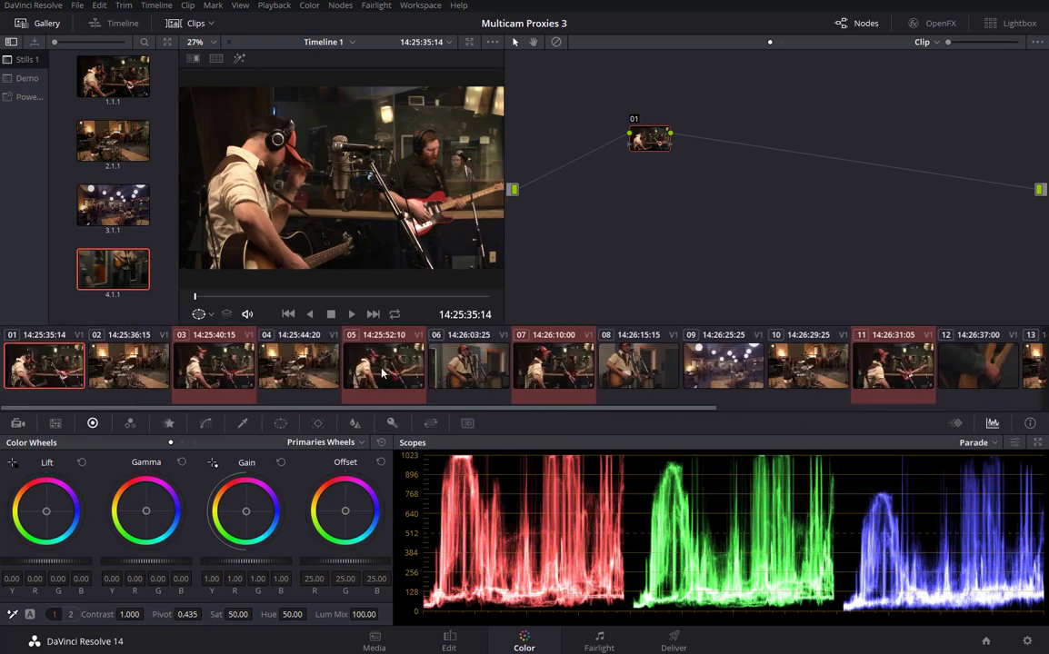
{"action": "right_click", "coordinate": [44, 368]}
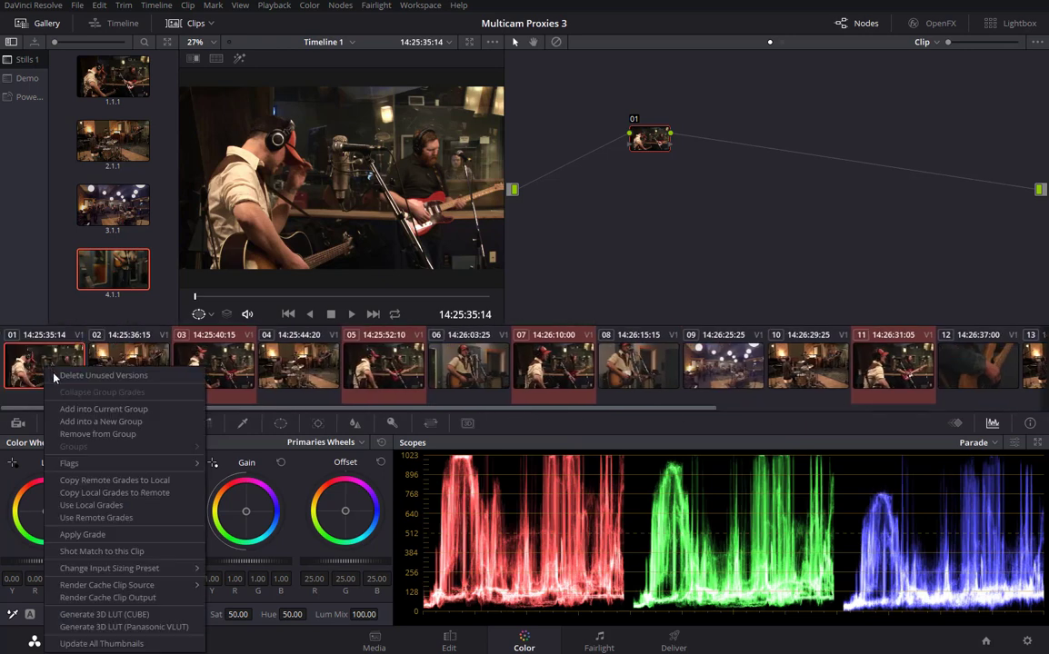
{"action": "left_click", "coordinate": [98, 423]}
{"action": "type", "text": "cam001"}
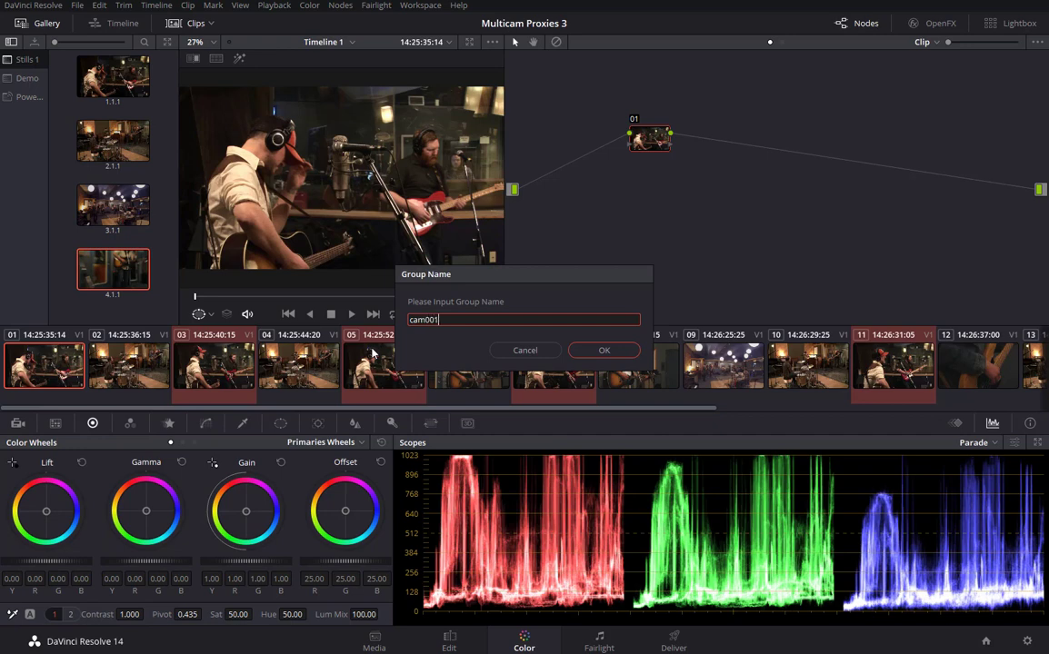
{"action": "left_click", "coordinate": [603, 350]}
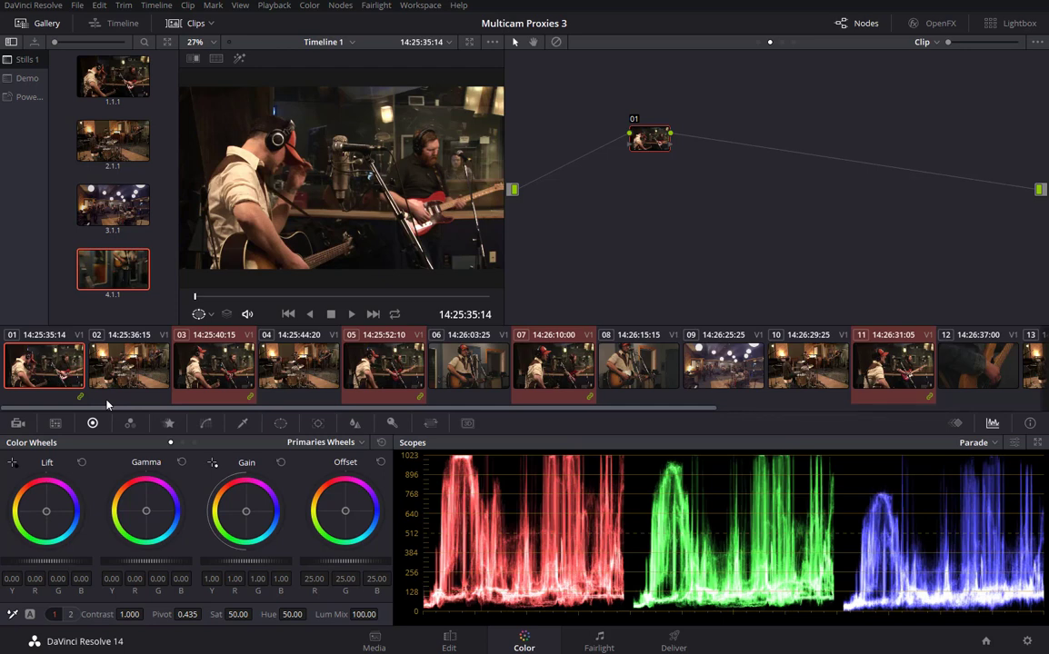
Step: Add the camera 2 drum-kit clips, including 02, 04 and 10, into one new group and clip 09 into another
{"action": "left_click", "coordinate": [118, 368]}
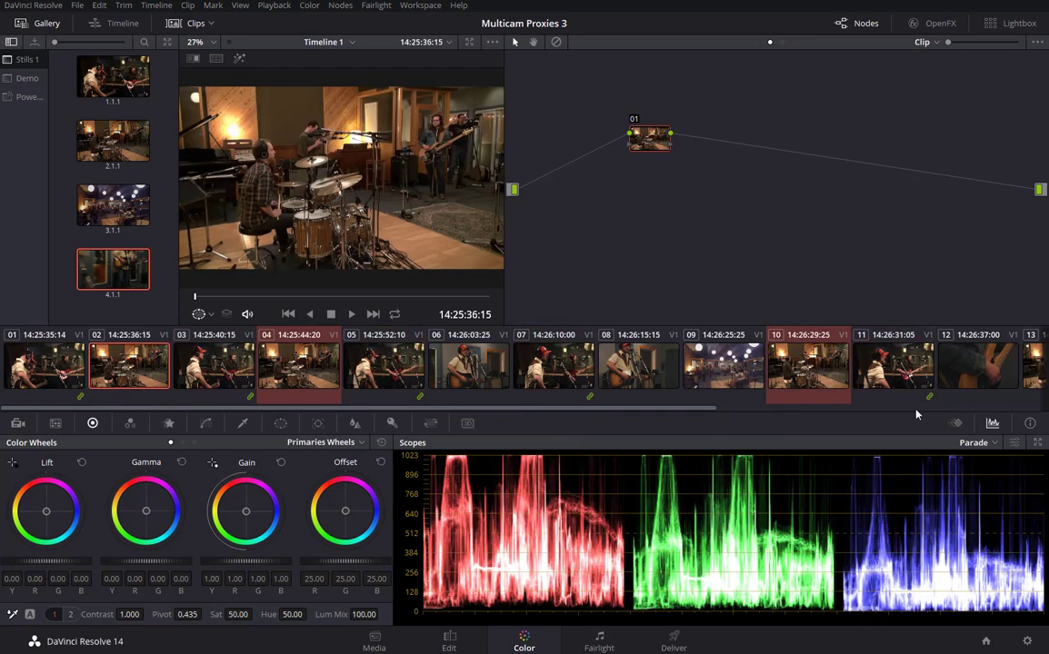
{"action": "right_click", "coordinate": [826, 368]}
{"action": "left_click", "coordinate": [486, 361]}
{"action": "type", "text": "c"}
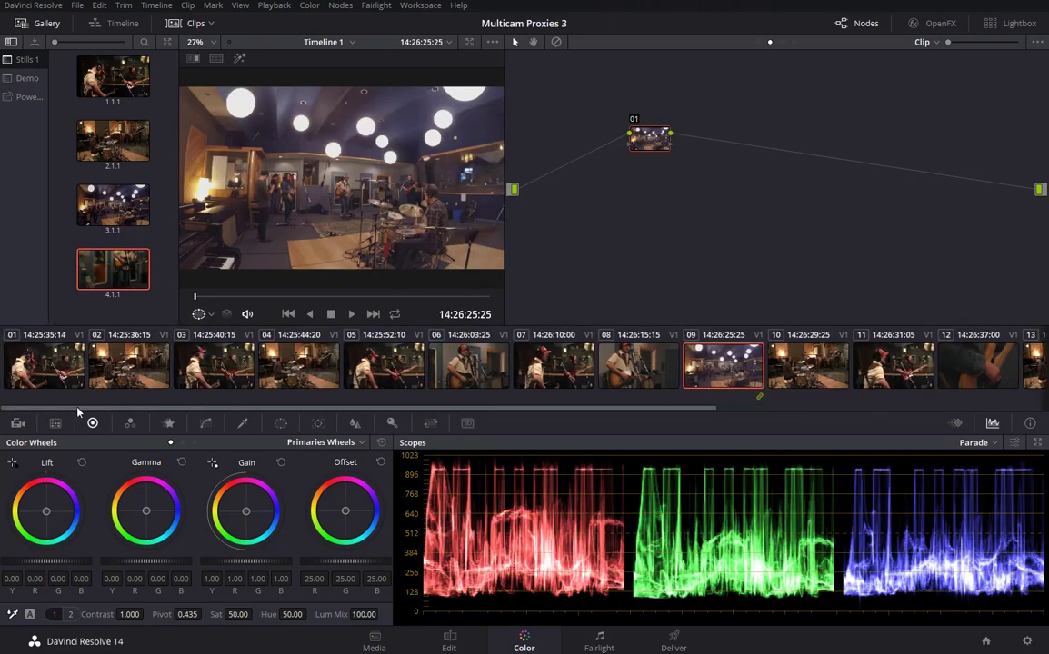
Step: Add the camera 4 singer clips, including 06 and 08, into a new group of their own
{"action": "left_click", "coordinate": [468, 365]}
{"action": "left_click", "coordinate": [638, 368], "text": "ctrl"}
{"action": "right_click", "coordinate": [755, 364]}
{"action": "left_click", "coordinate": [763, 137]}
Step: Apply the grade of still 1.1.1 to clip 01 at the Group Pre-Clip level and check it on clips 03, 05, 07 and 11
{"action": "left_click", "coordinate": [36, 364]}
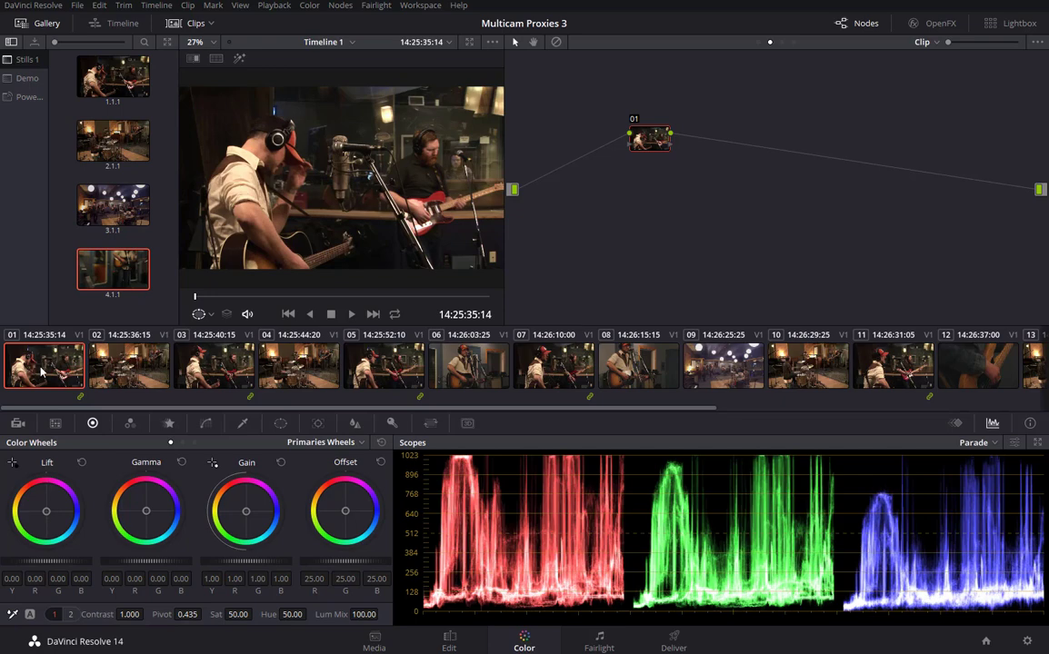
{"action": "left_click", "coordinate": [925, 42]}
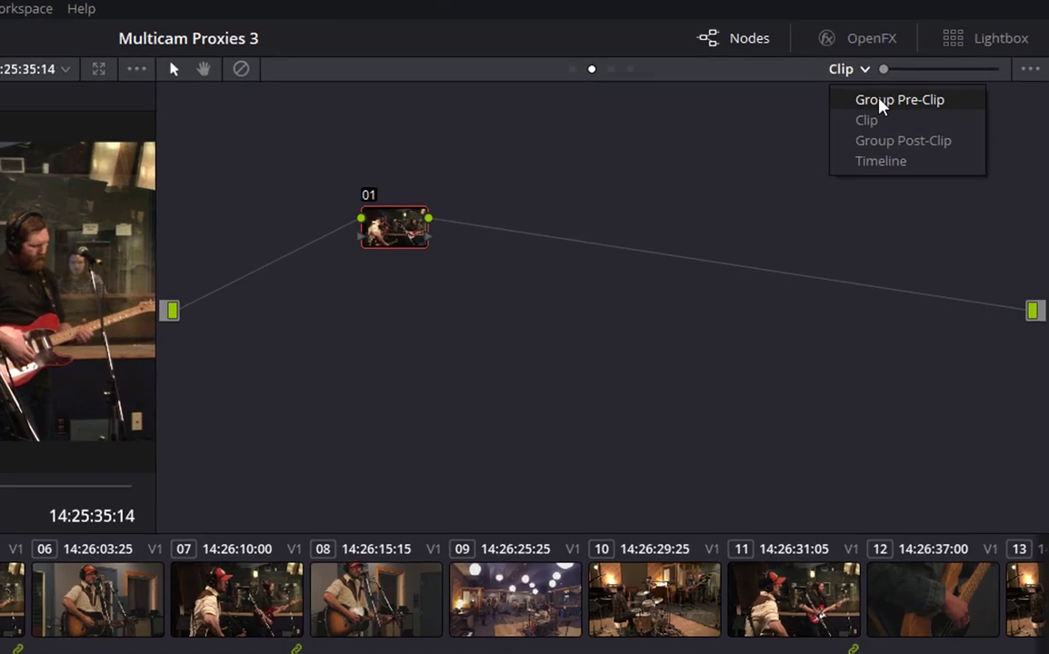
{"action": "left_click", "coordinate": [949, 61]}
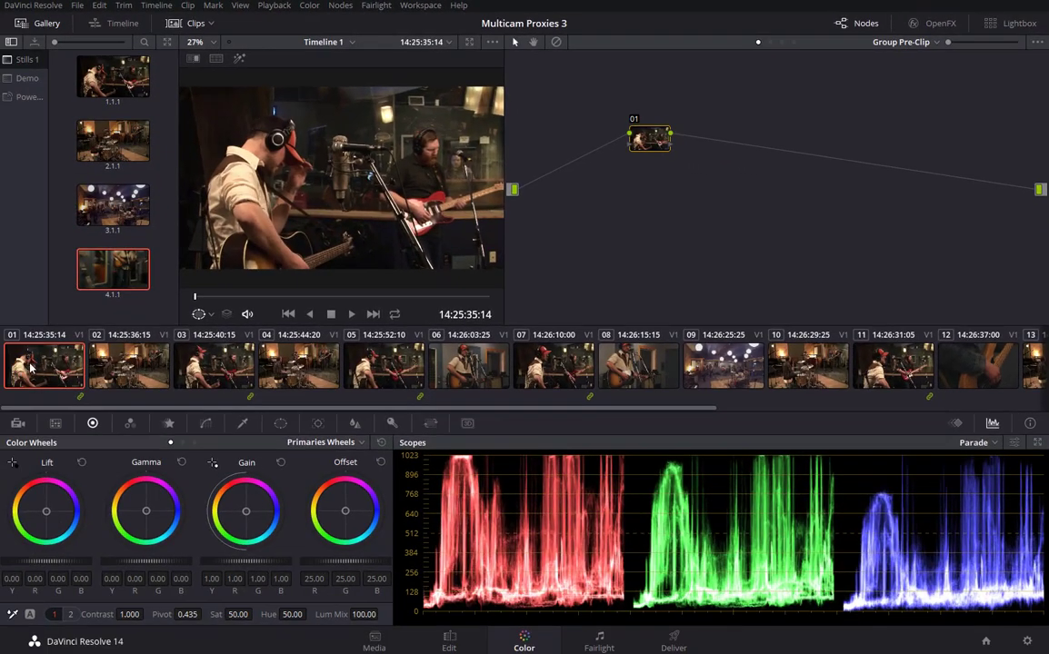
{"action": "middle_click", "coordinate": [115, 80]}
{"action": "left_click", "coordinate": [201, 334]}
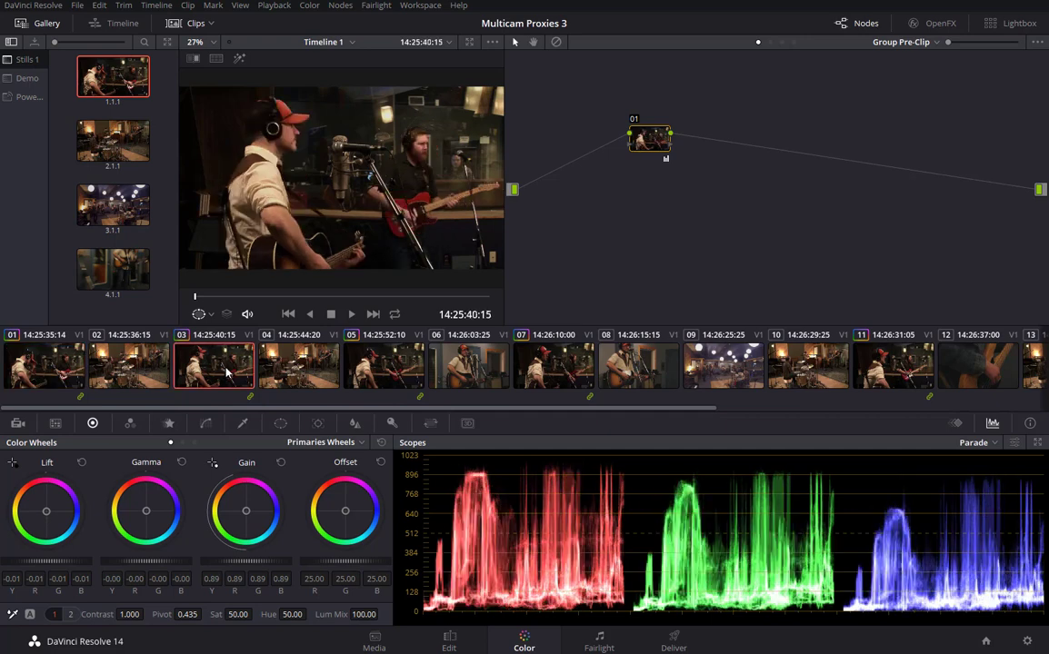
{"action": "left_click", "coordinate": [382, 370]}
{"action": "left_click", "coordinate": [545, 359]}
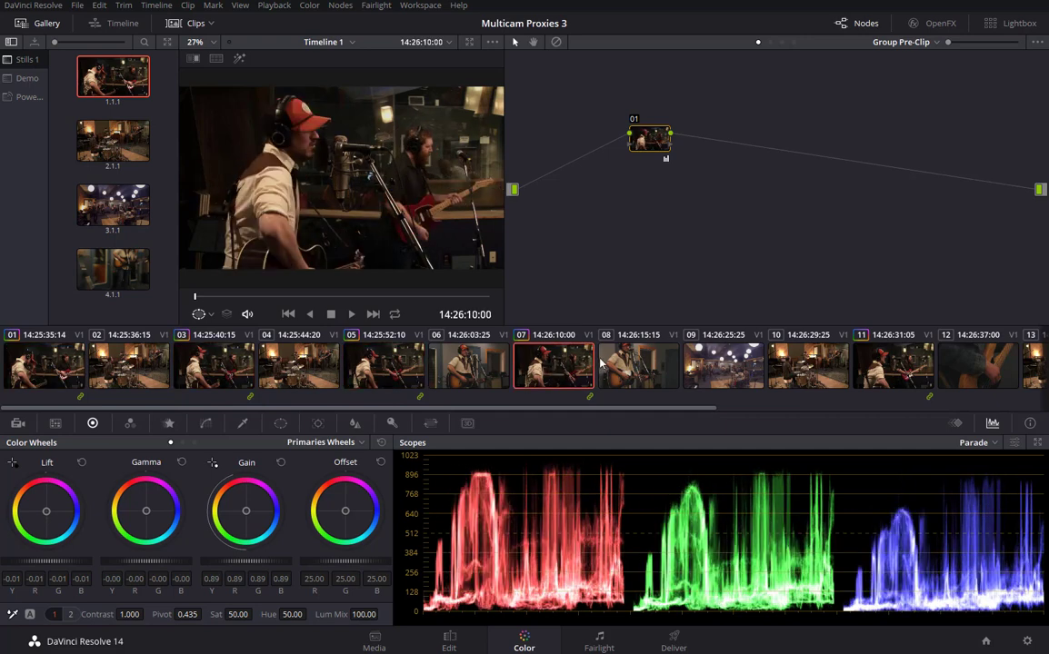
{"action": "left_click", "coordinate": [892, 361]}
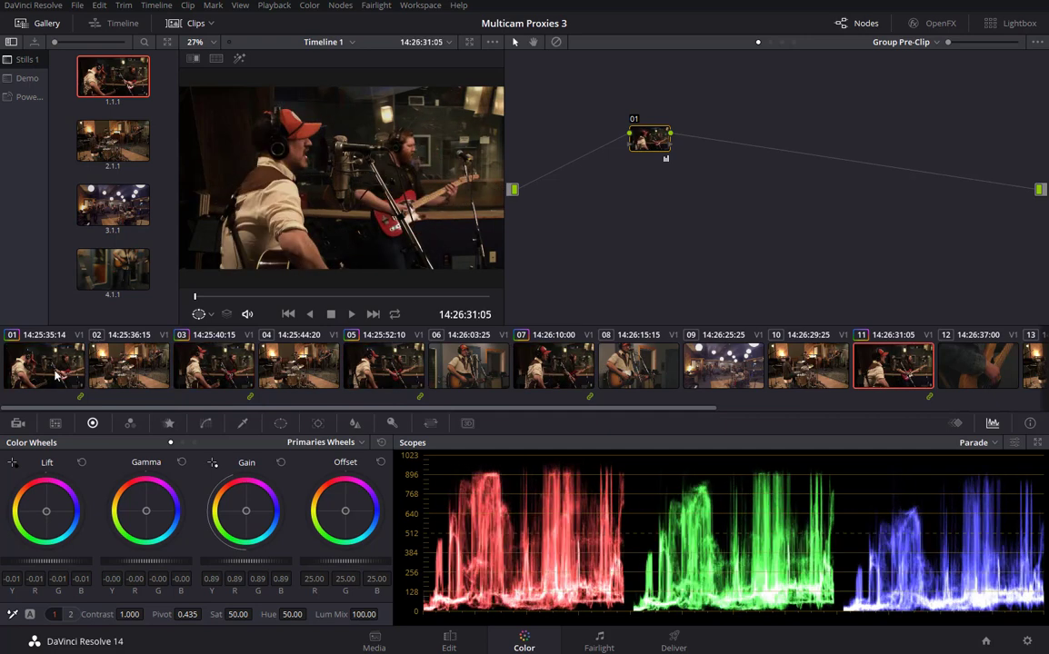
{"action": "left_click", "coordinate": [51, 338]}
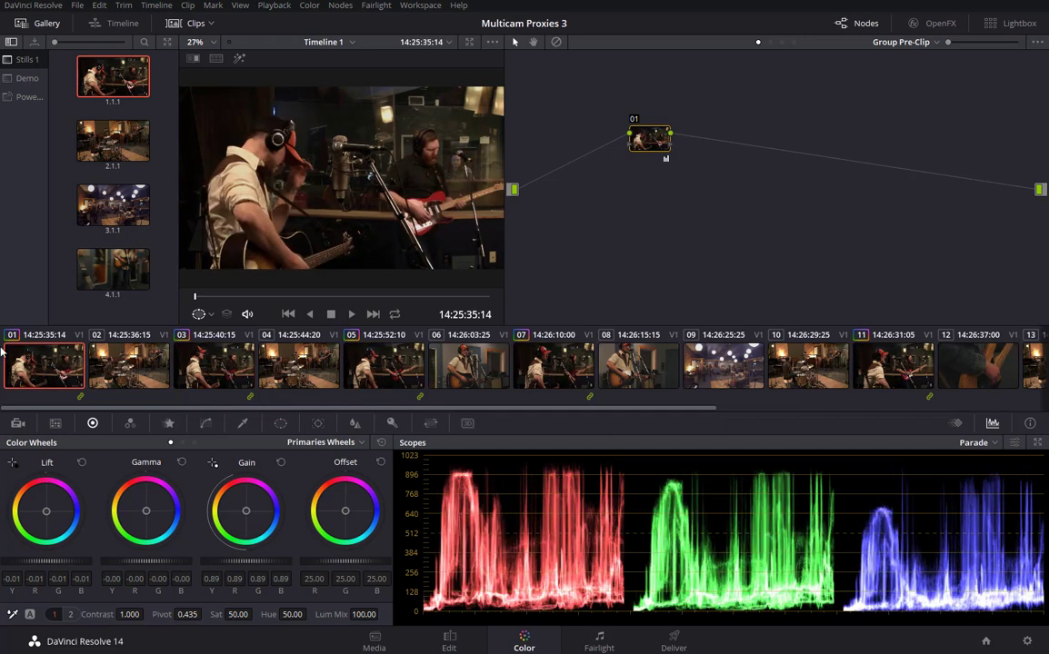
Step: Apply the grade of still 2.1.1 to clip 02's group at the Group Pre-Clip level
{"action": "left_click", "coordinate": [133, 364]}
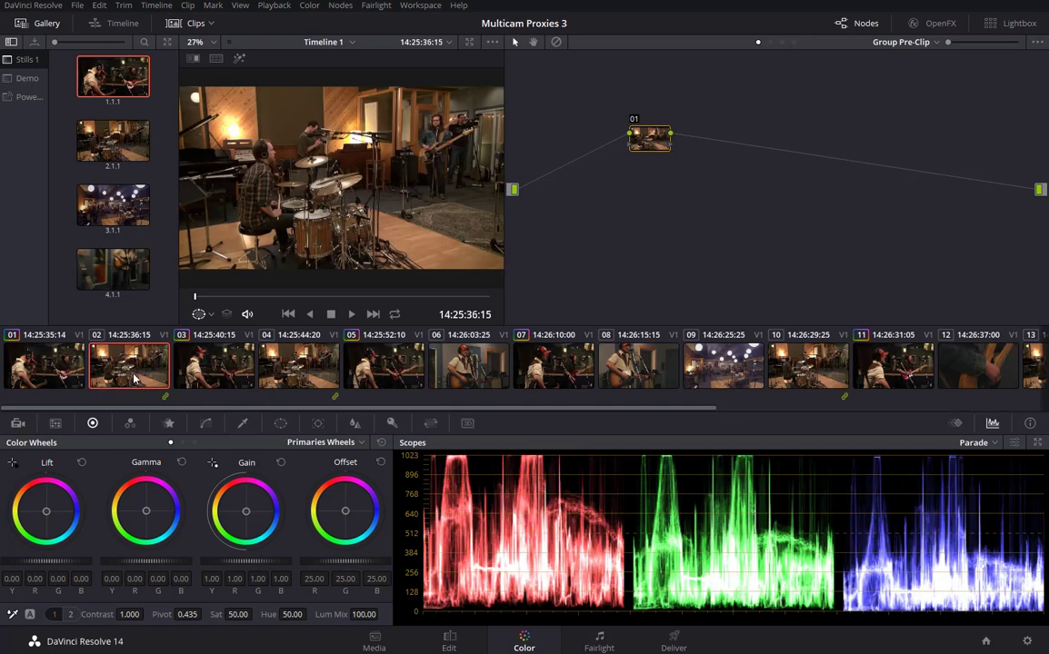
{"action": "middle_click", "coordinate": [106, 146]}
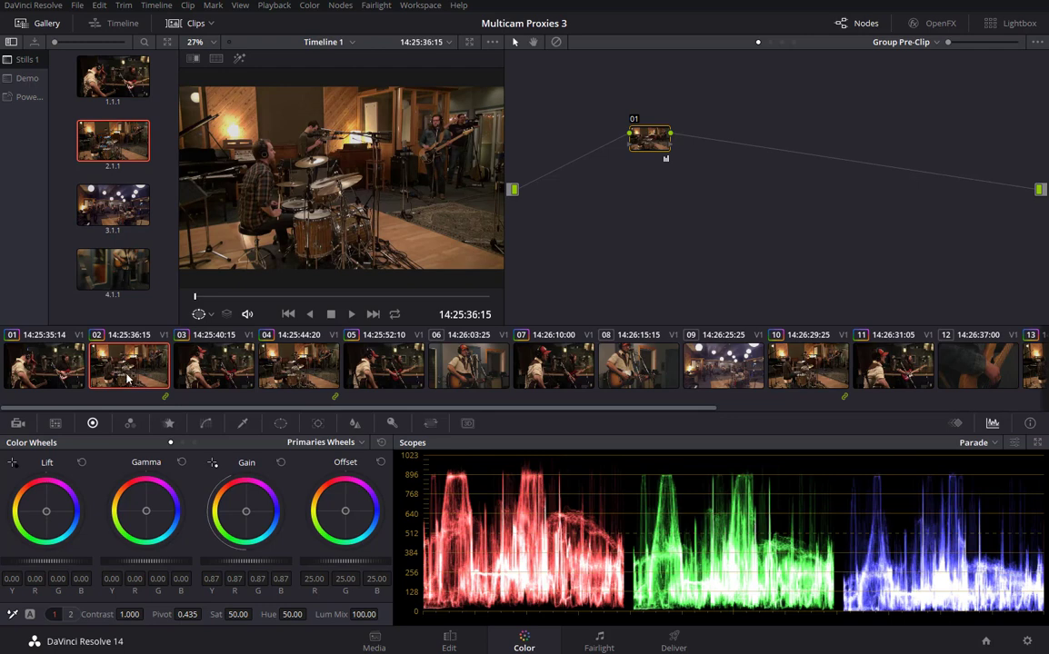
Step: Apply still 3.1.1 to clip 09's group and still 4.1.1 to clip 06's group at the Group Pre-Clip level
{"action": "left_click", "coordinate": [274, 354]}
{"action": "left_click", "coordinate": [130, 372]}
{"action": "left_click", "coordinate": [725, 369]}
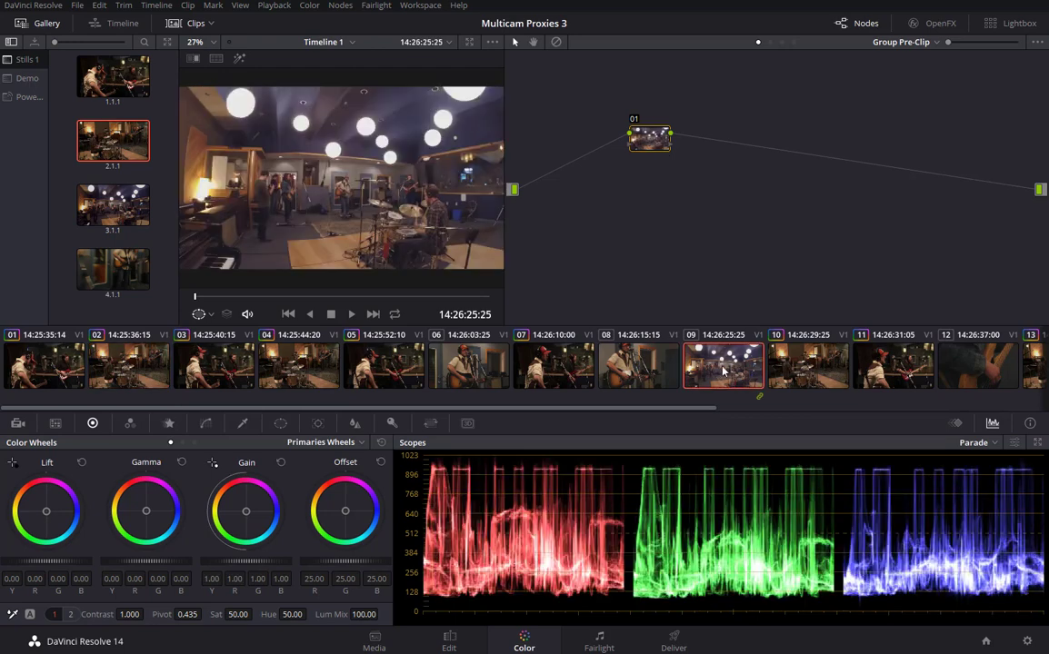
{"action": "double_click", "coordinate": [110, 208]}
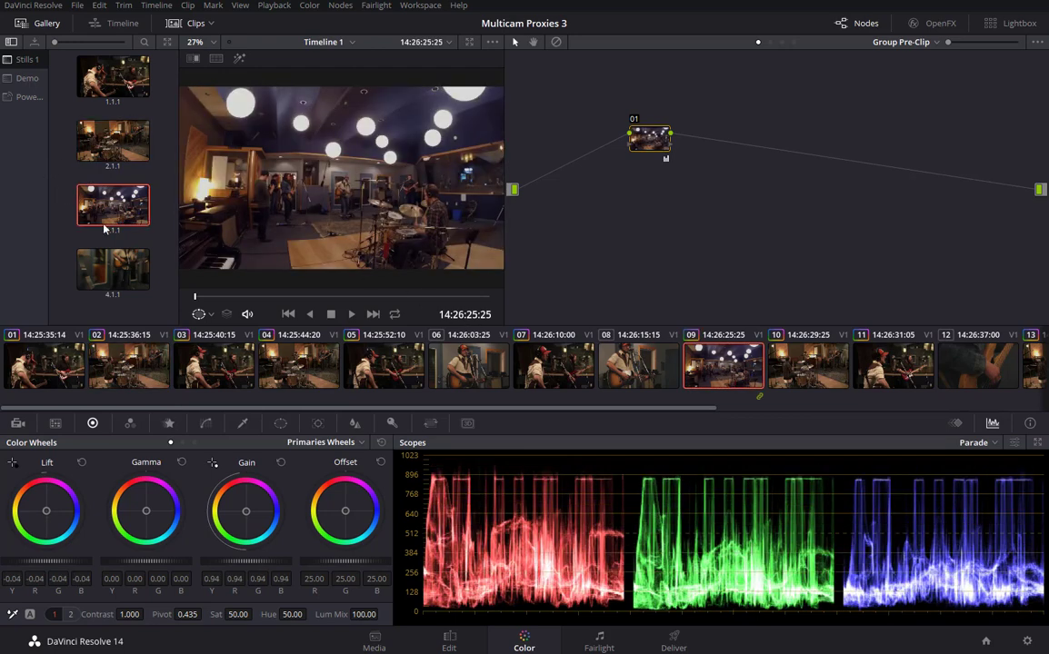
{"action": "left_click", "coordinate": [475, 365]}
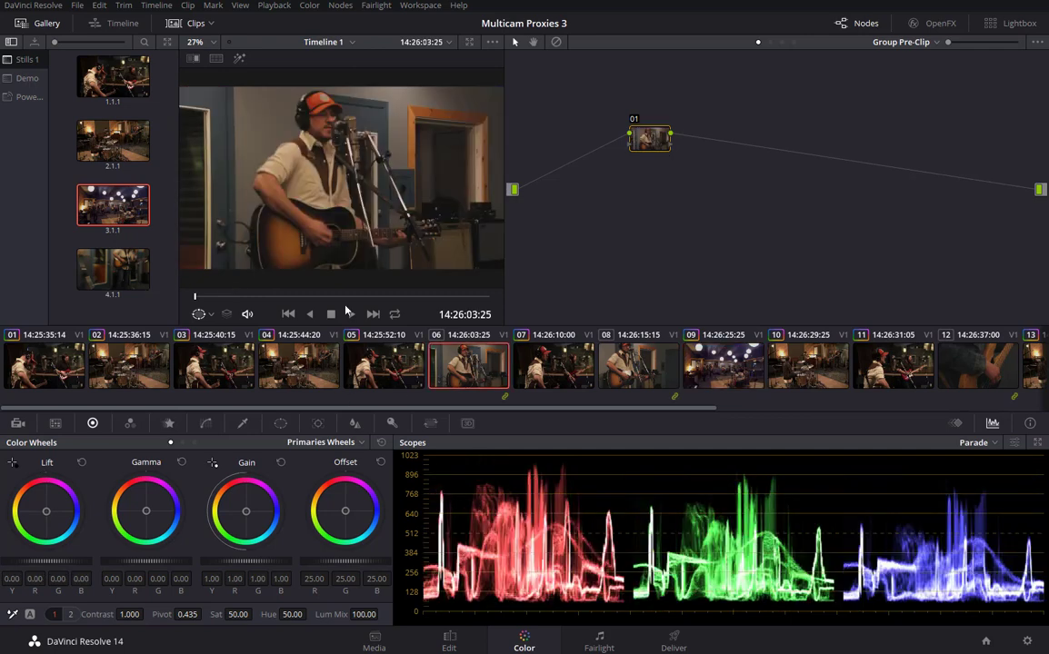
{"action": "double_click", "coordinate": [113, 269]}
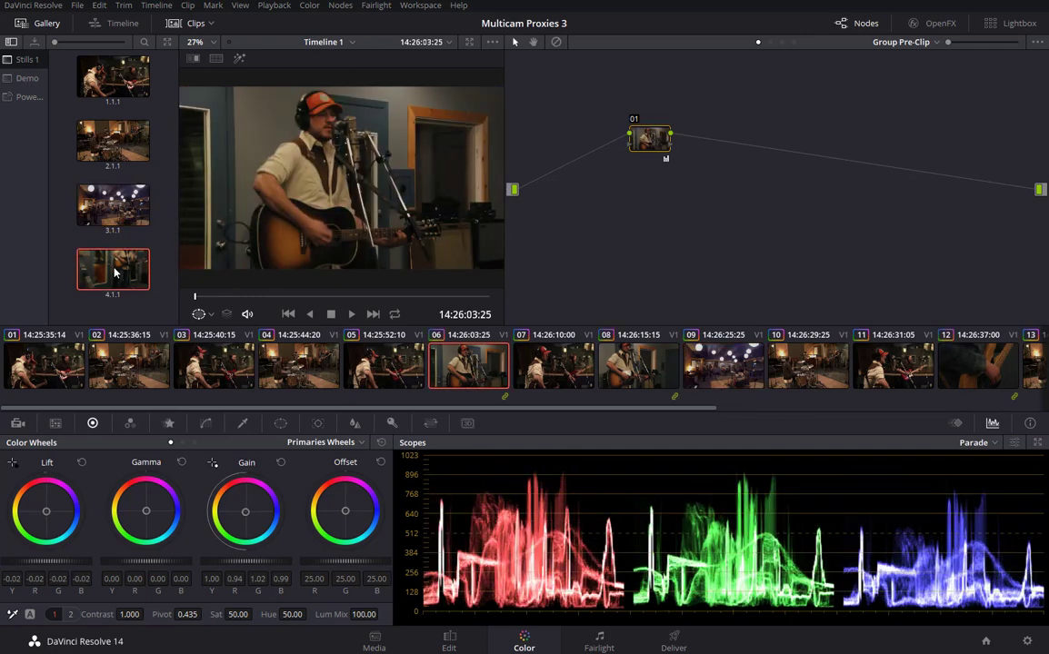
Step: Add a second serial node to the Group Pre-Clip grade of clip 01 and delete that node
{"action": "left_click", "coordinate": [40, 372]}
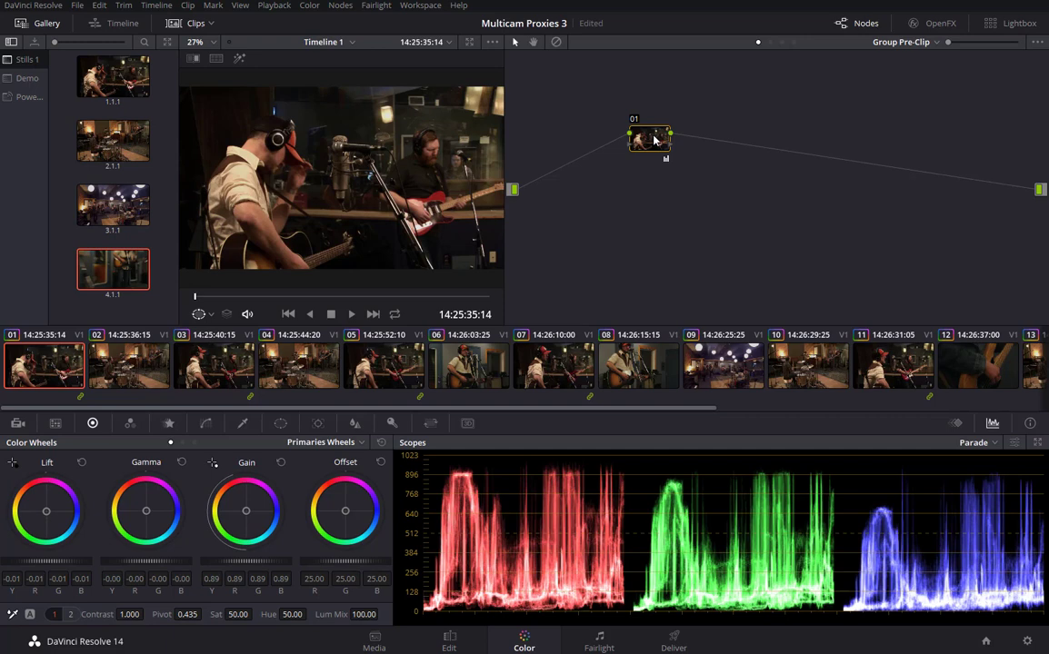
{"action": "key", "text": "alt+s"}
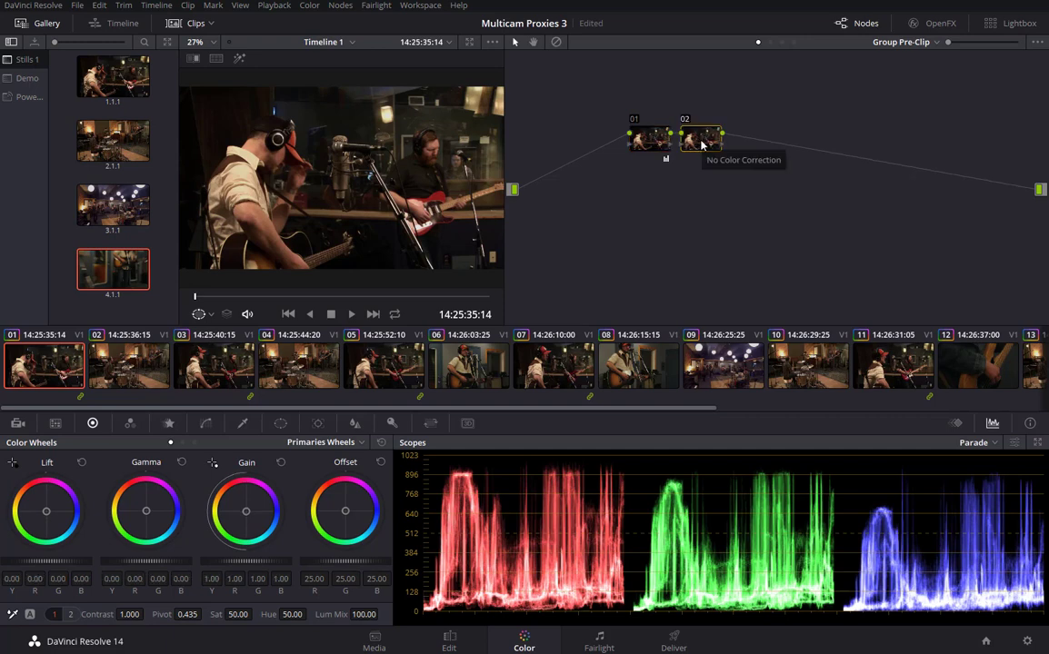
{"action": "key", "text": "Delete"}
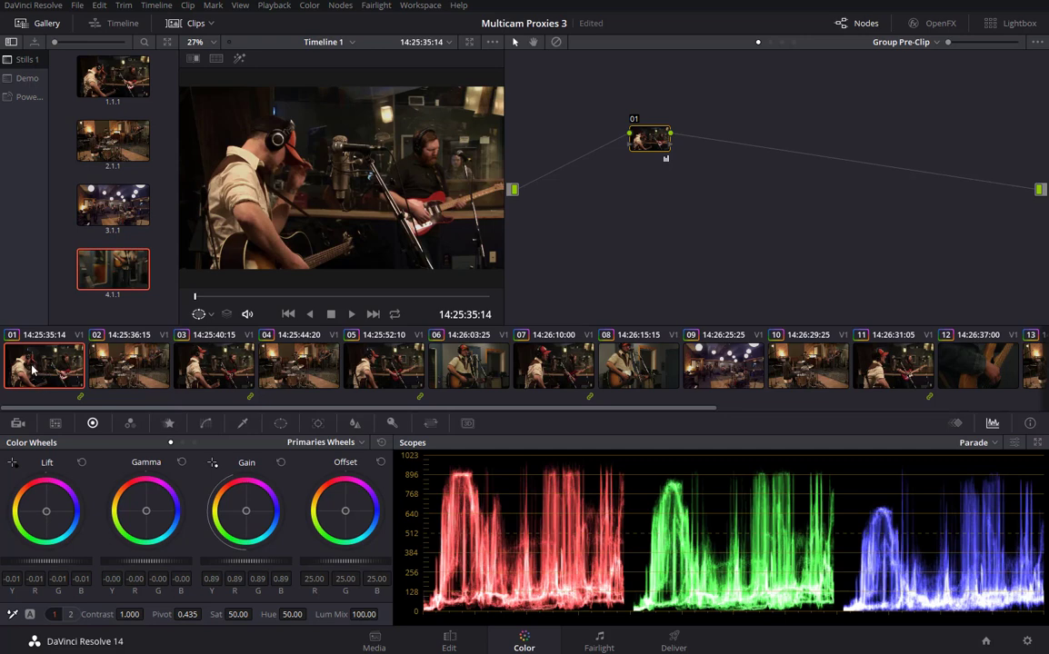
Step: Shift the Gamma of clip 01's group slightly towards blue, to 0.02 blue, and check it on clips 03, 05 and 07
{"action": "left_click_drag", "start_coordinate": [148, 514], "coordinate": [148, 510]}
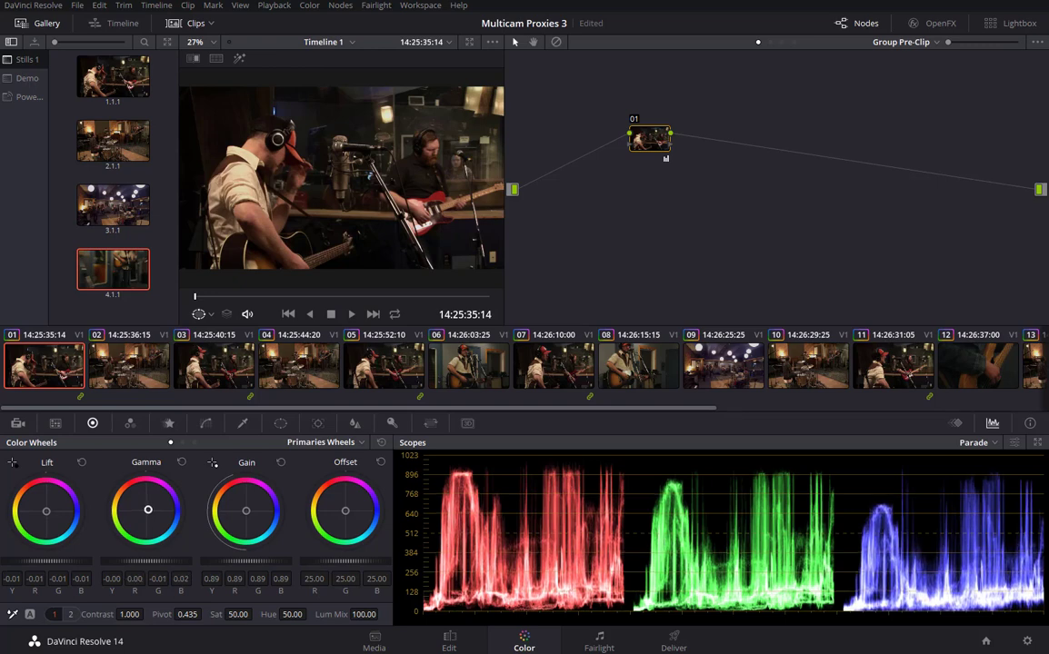
{"action": "left_click", "coordinate": [224, 365]}
{"action": "left_click", "coordinate": [362, 365]}
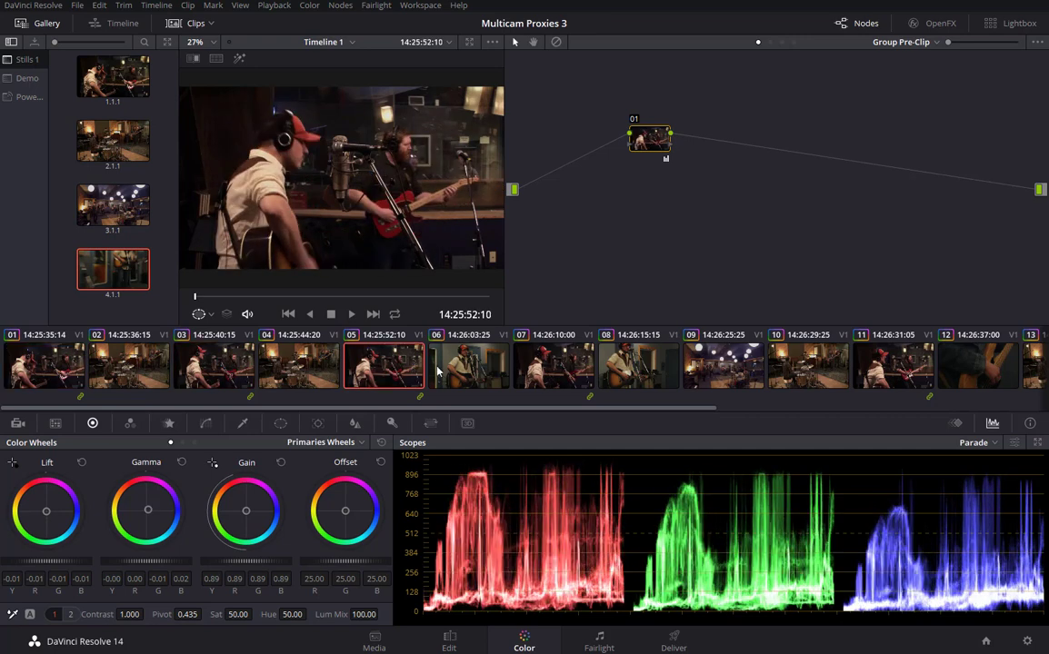
{"action": "left_click", "coordinate": [552, 365]}
Step: Shift the Gamma slightly towards blue at the Group Pre-Clip level, to 0.03 blue for clip 02's group and 0.02 for clip 06's group
{"action": "left_click", "coordinate": [132, 370]}
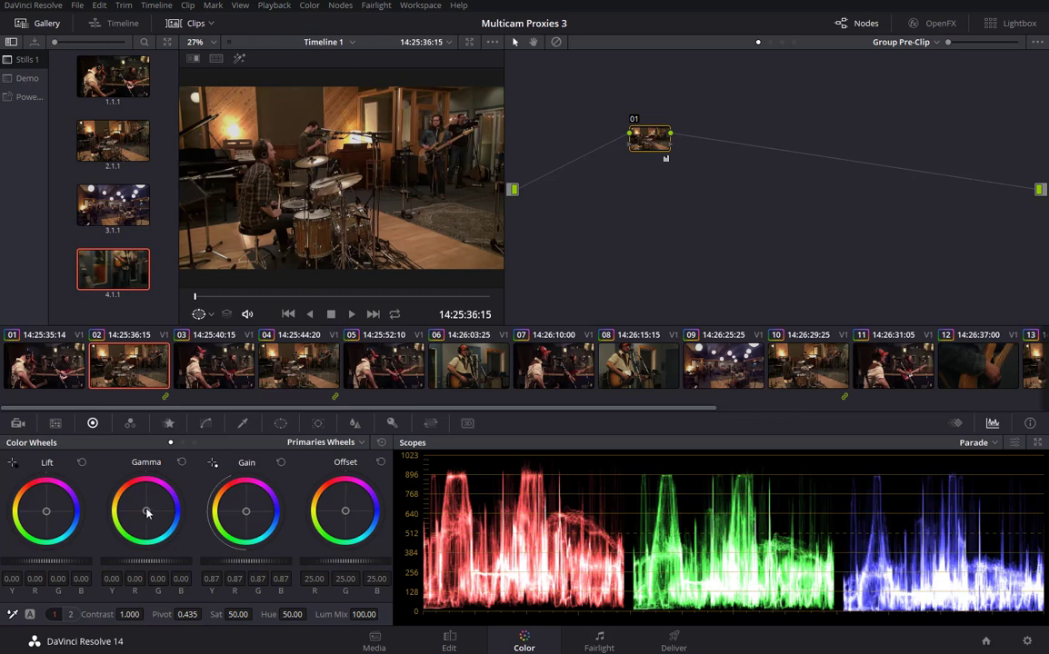
{"action": "left_click_drag", "start_coordinate": [147, 513], "coordinate": [149, 510]}
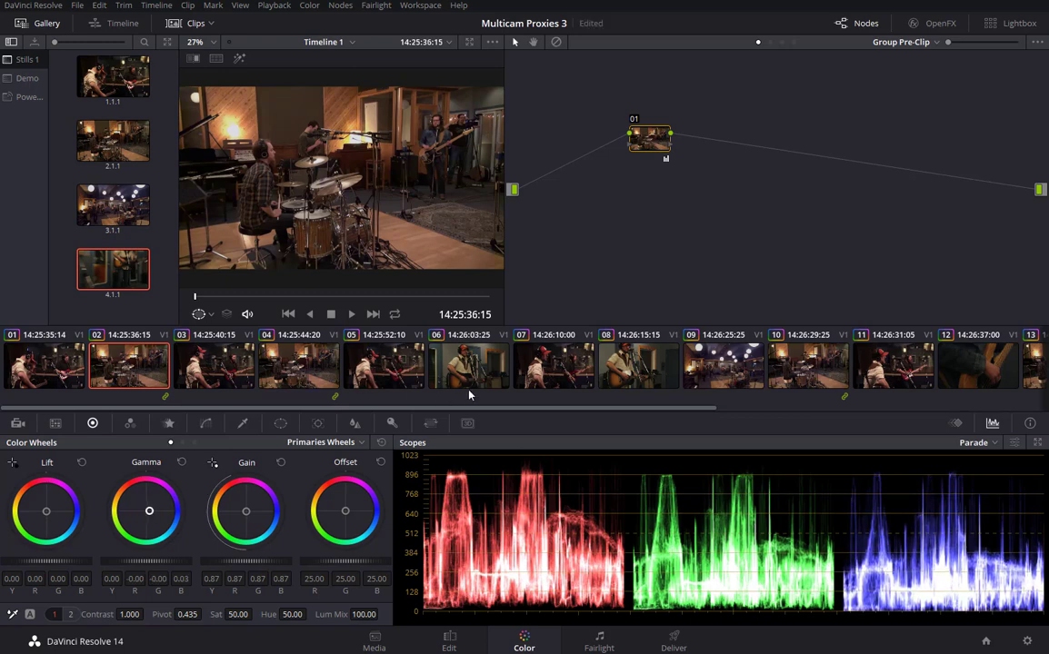
{"action": "left_click", "coordinate": [415, 335]}
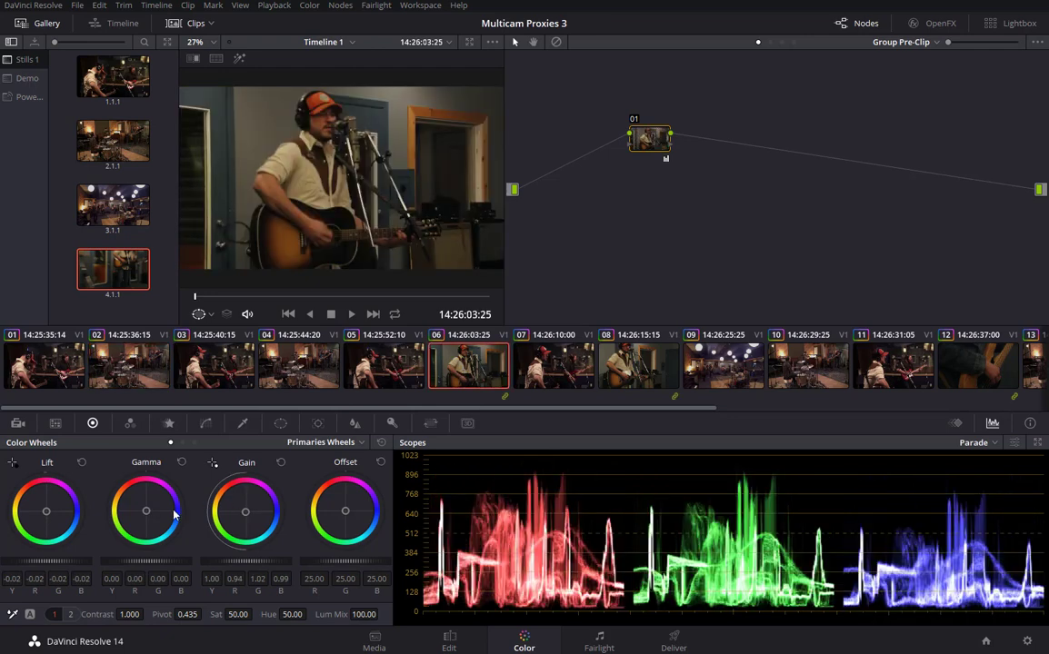
{"action": "left_click_drag", "start_coordinate": [147, 513], "coordinate": [148, 511]}
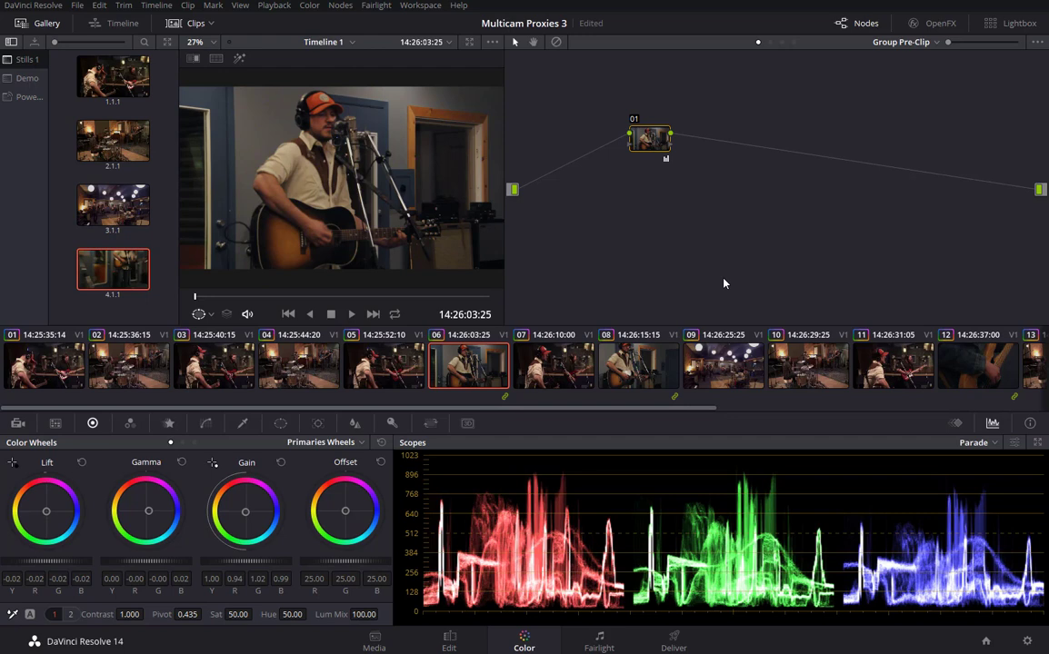
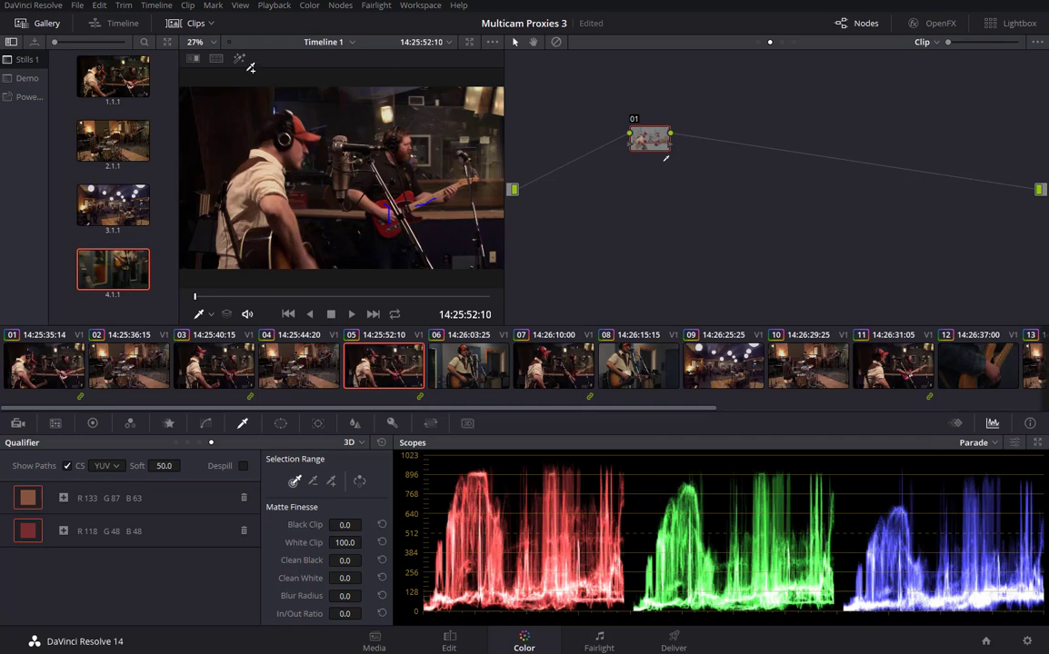
Step: Using the highlight view on clip 05, invert the 3D qualifier's skin and red selection and set the selected area's saturation to 0
{"action": "left_click", "coordinate": [236, 58]}
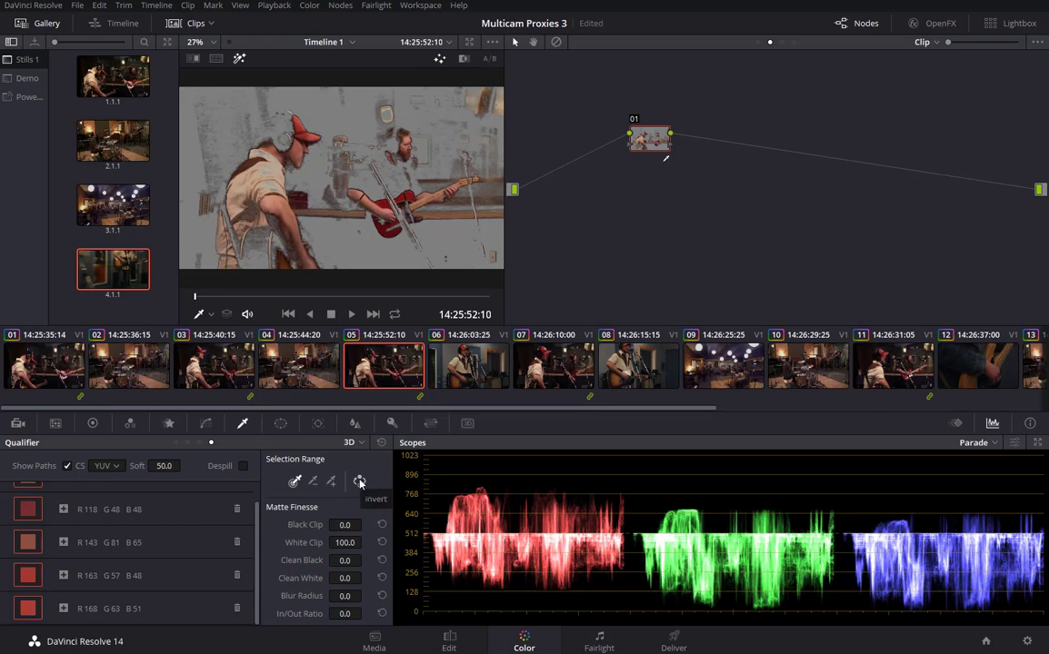
{"action": "left_click", "coordinate": [360, 482]}
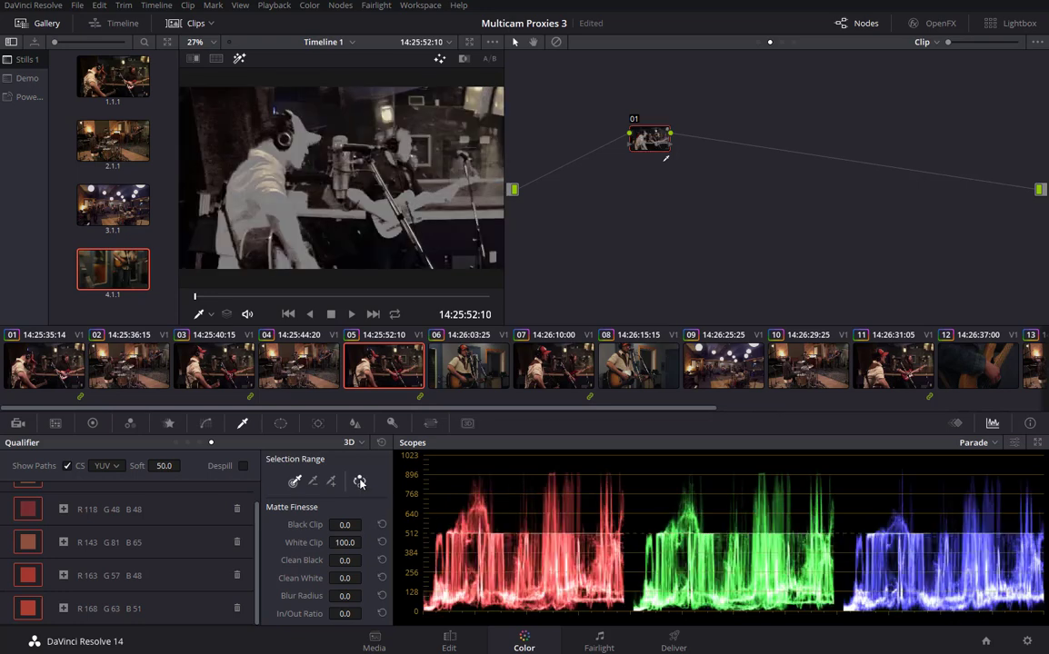
{"action": "left_click", "coordinate": [91, 422]}
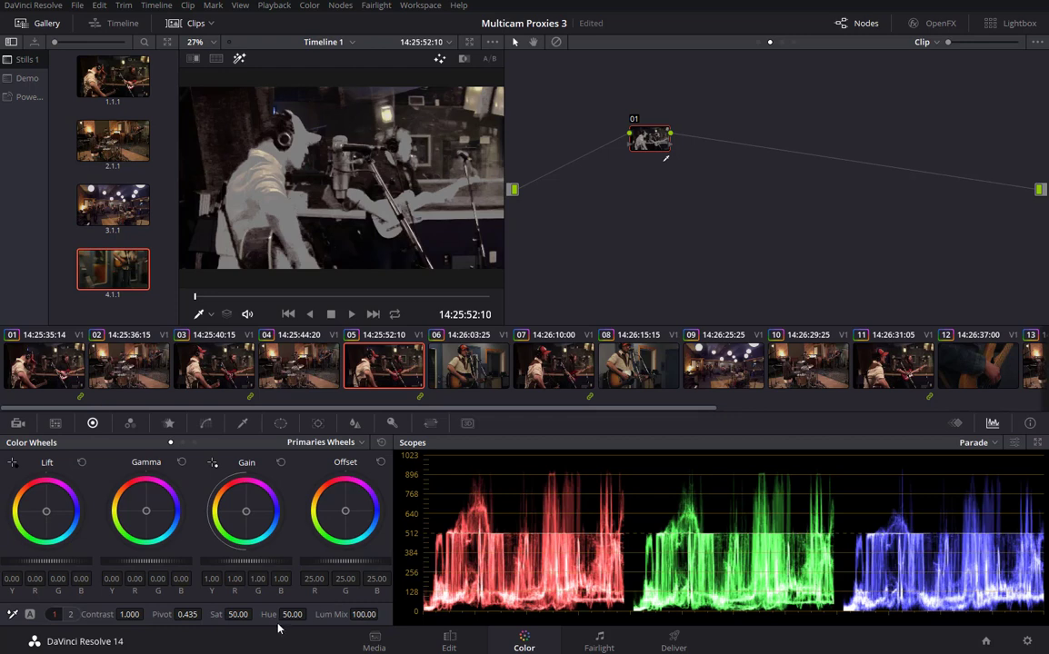
{"action": "left_click_drag", "start_coordinate": [238, 614], "coordinate": [256, 615]}
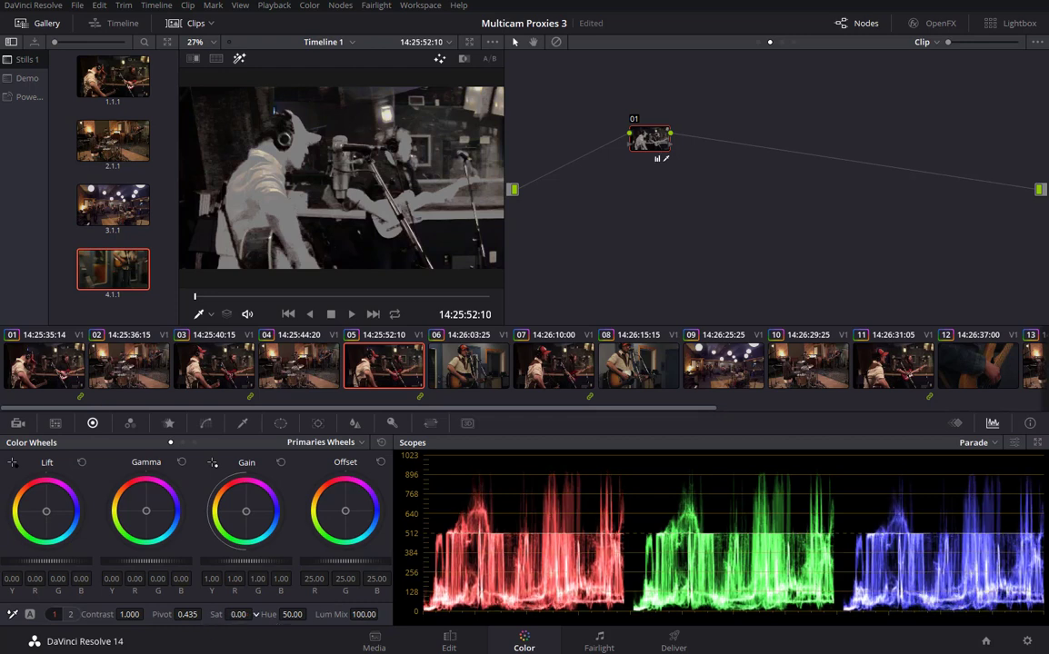
{"action": "left_click", "coordinate": [238, 59]}
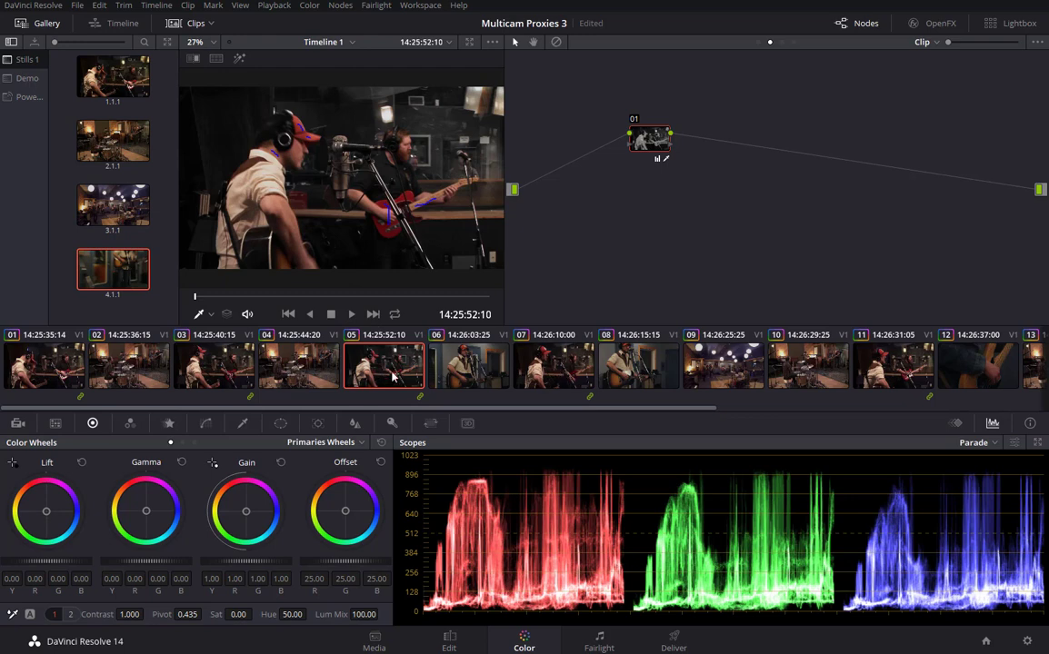
Step: Compare the Clip-level grade of clip 05 with clips 07, 01 and 03 from the same group
{"action": "left_click", "coordinate": [554, 377]}
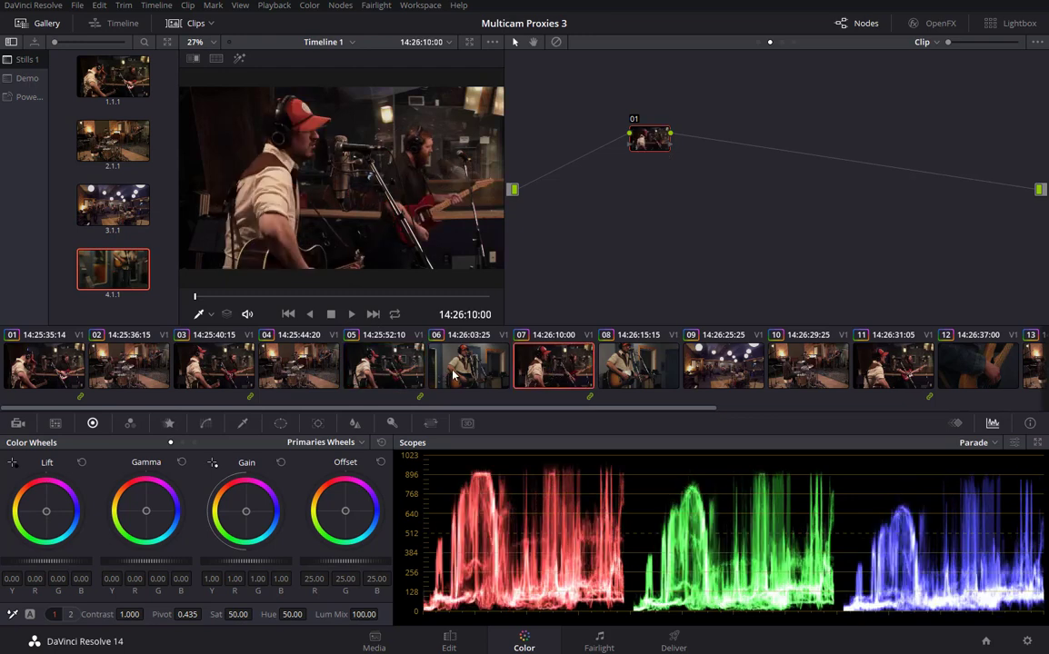
{"action": "left_click", "coordinate": [380, 375]}
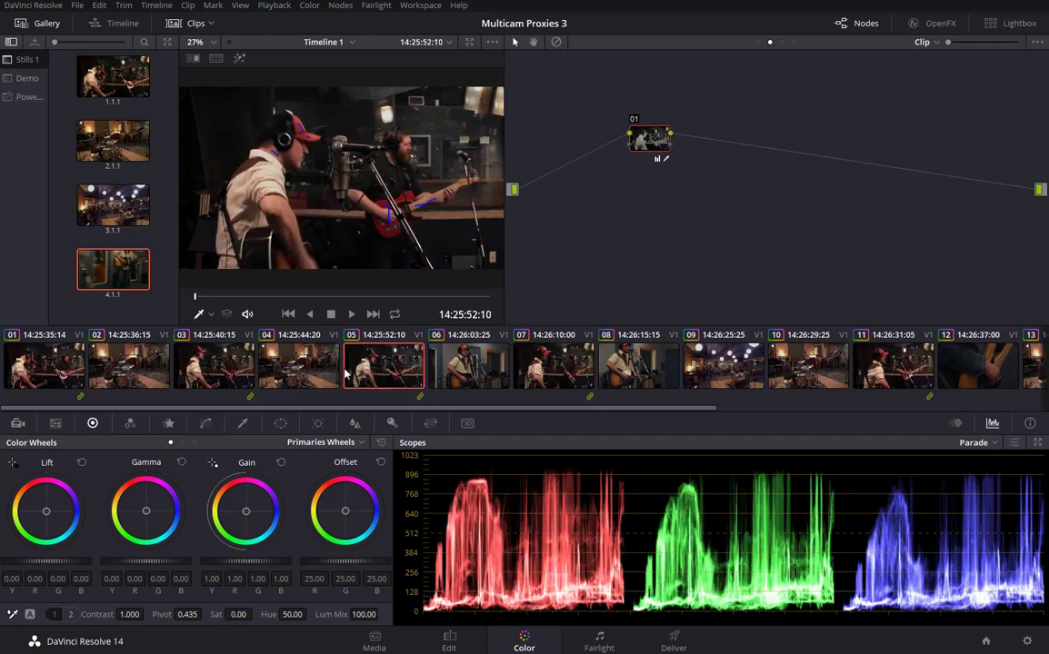
{"action": "left_click", "coordinate": [68, 368]}
{"action": "left_click", "coordinate": [217, 334]}
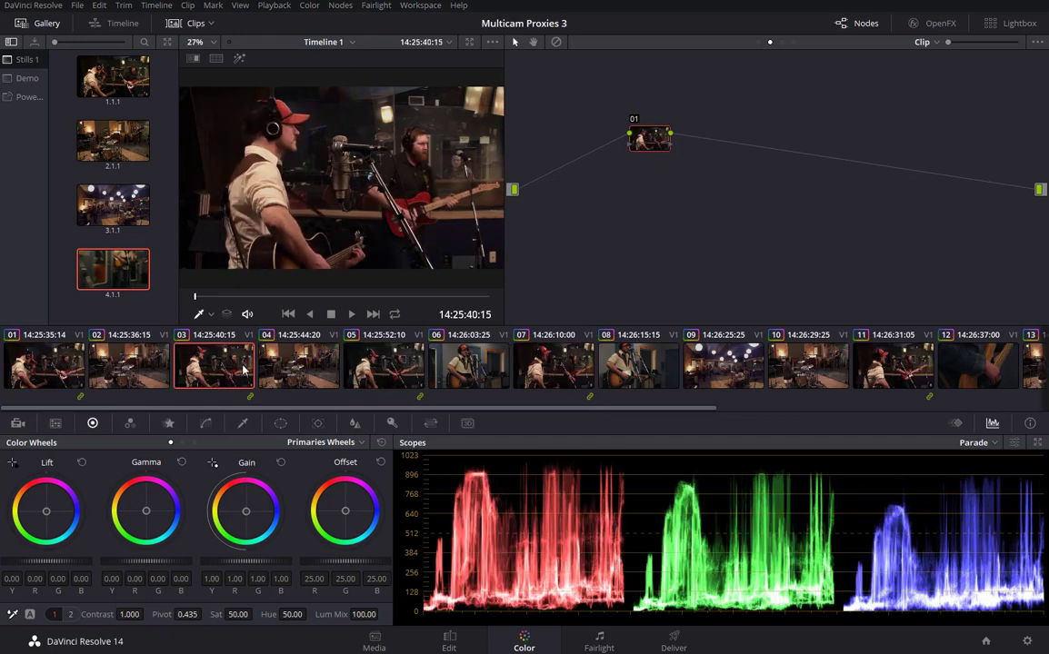
{"action": "left_click", "coordinate": [382, 335]}
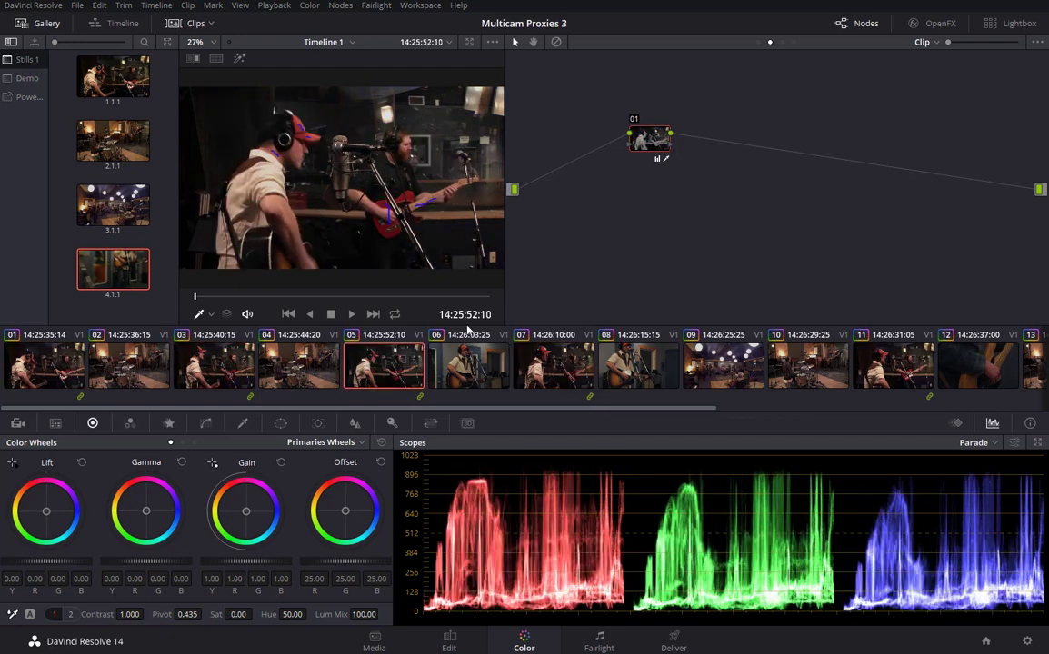
Step: Switch the node graph to the Timeline level and add a corrector node
{"action": "left_click", "coordinate": [936, 42]}
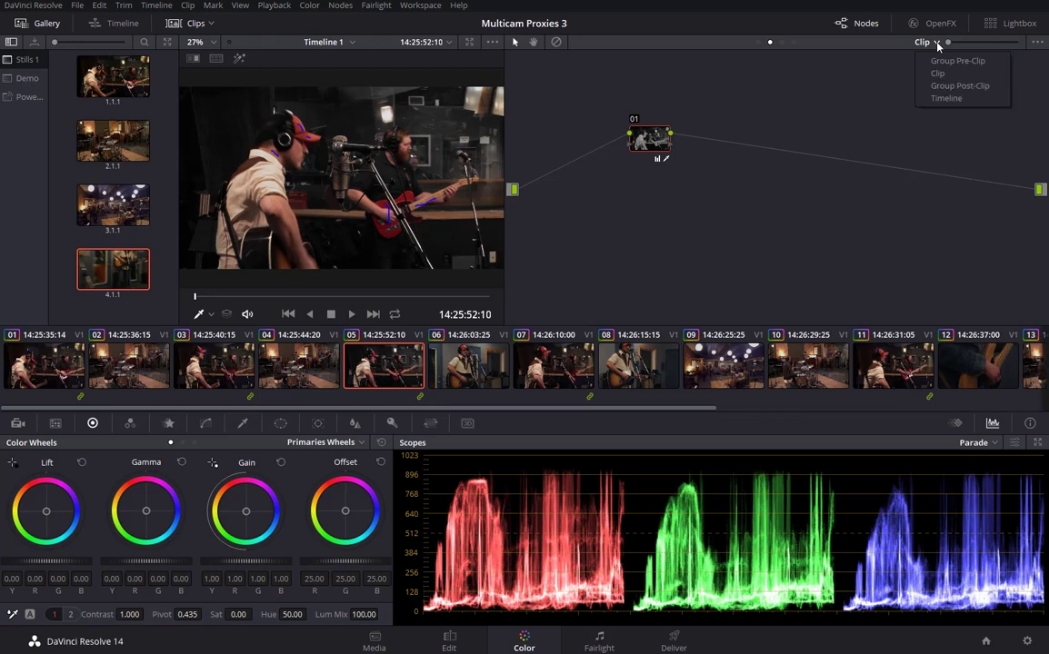
{"action": "left_click", "coordinate": [959, 86]}
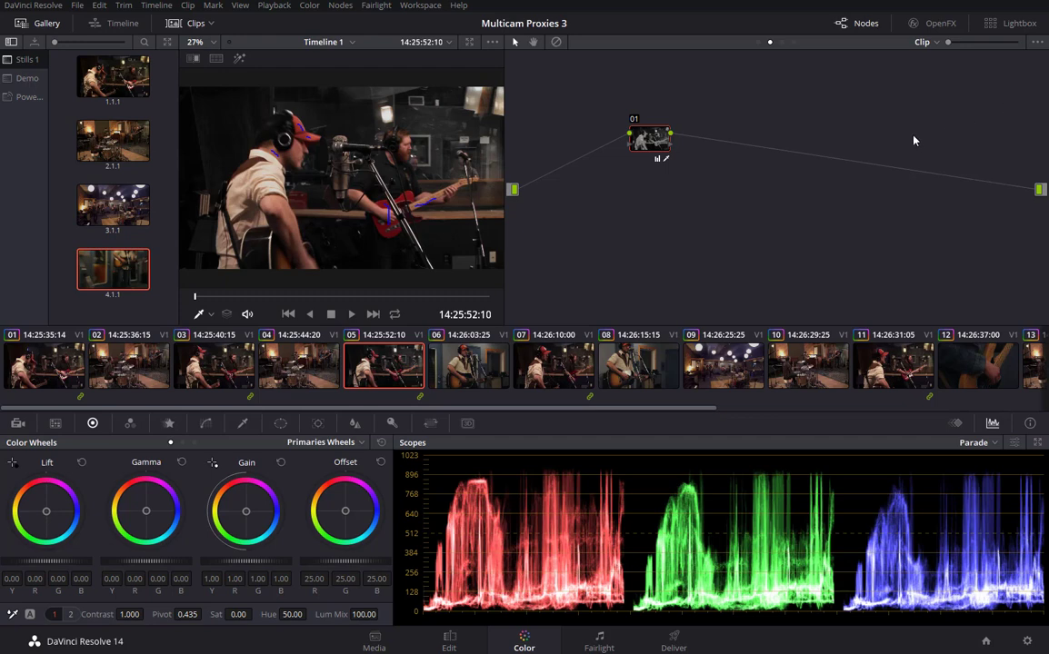
{"action": "left_click", "coordinate": [936, 42]}
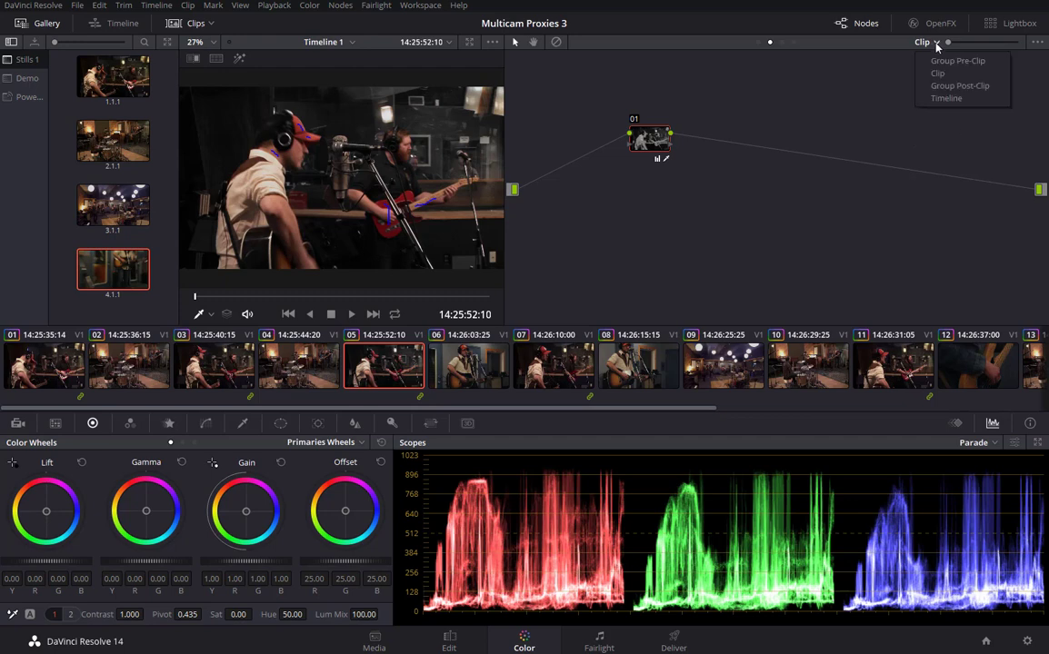
{"action": "left_click", "coordinate": [945, 97]}
{"action": "right_click", "coordinate": [676, 125]}
{"action": "mouse_move", "coordinate": [727, 141]}
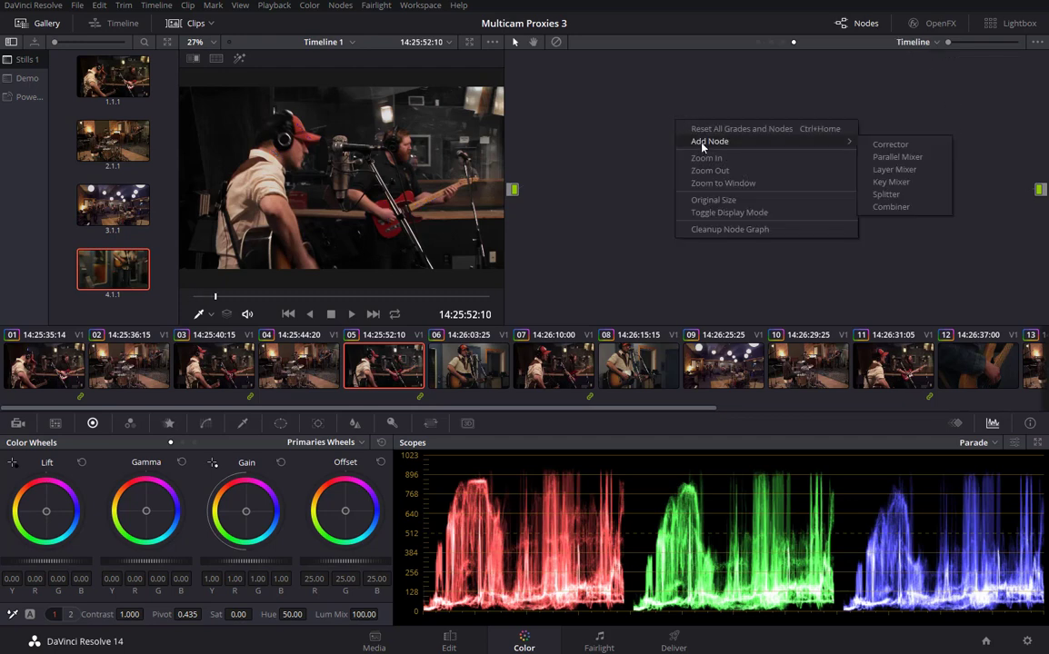
{"action": "left_click", "coordinate": [890, 145]}
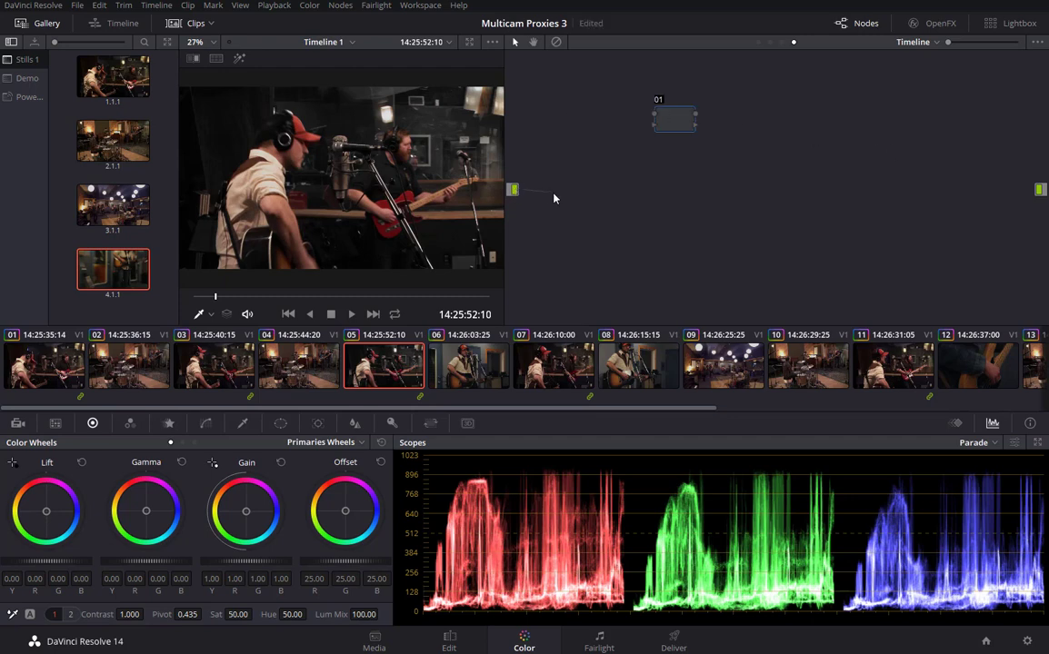
Step: Connect the timeline corrector node to the source and the output, and reposition it slightly in the graph
{"action": "left_click_drag", "start_coordinate": [635, 115], "coordinate": [656, 114]}
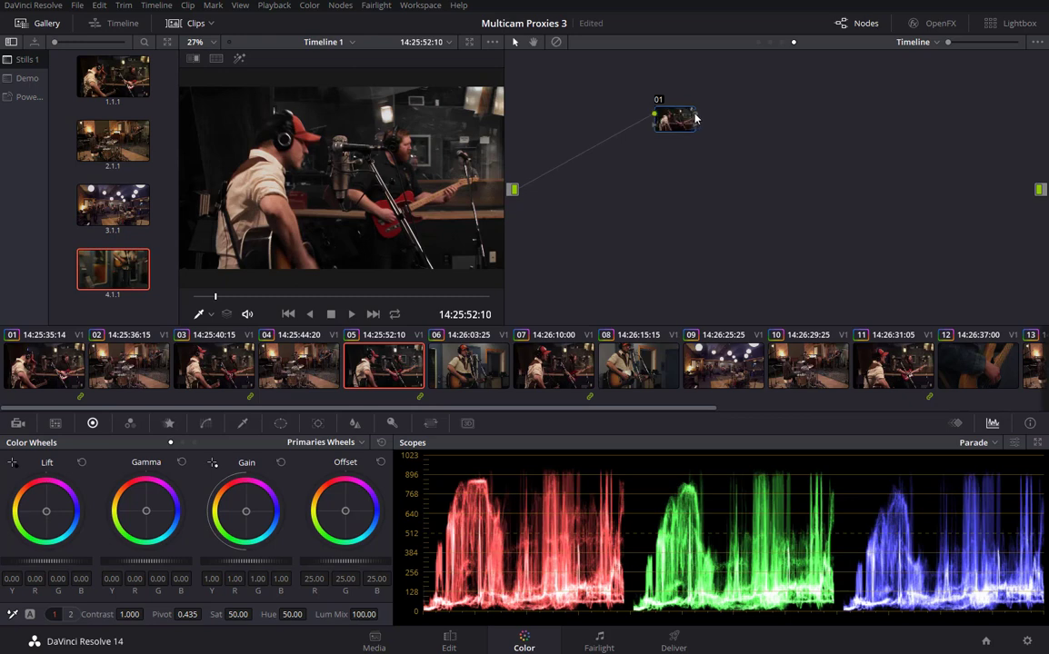
{"action": "left_click_drag", "start_coordinate": [998, 184], "coordinate": [1041, 193]}
{"action": "left_click_drag", "start_coordinate": [674, 125], "coordinate": [666, 128]}
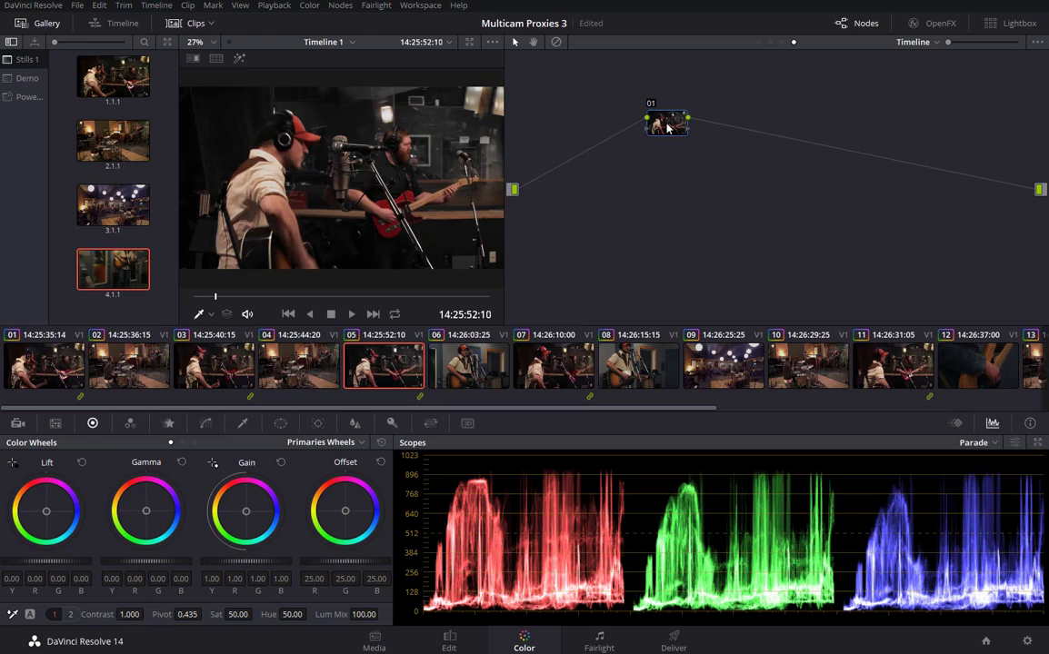
Step: Add a circular window to the timeline node, stretched into an oval across the frame with size 56.90, aspect 75.88 and softness 5.21
{"action": "left_click", "coordinate": [281, 425]}
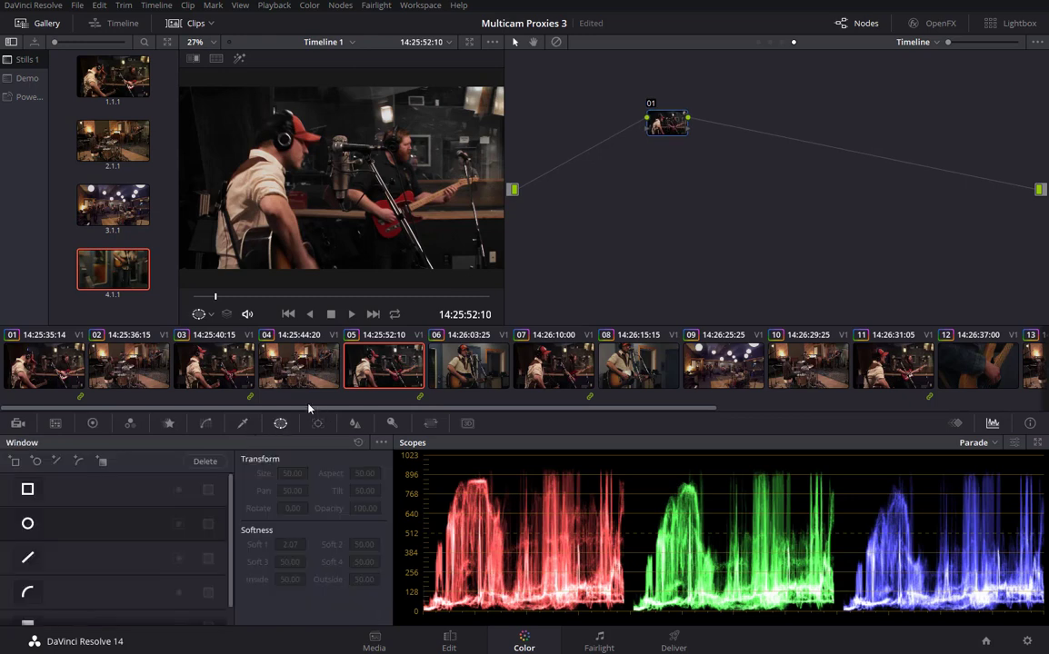
{"action": "left_click", "coordinate": [28, 524]}
{"action": "scroll", "coordinate": [439, 198], "scroll_direction": "down", "scroll_amount": 2}
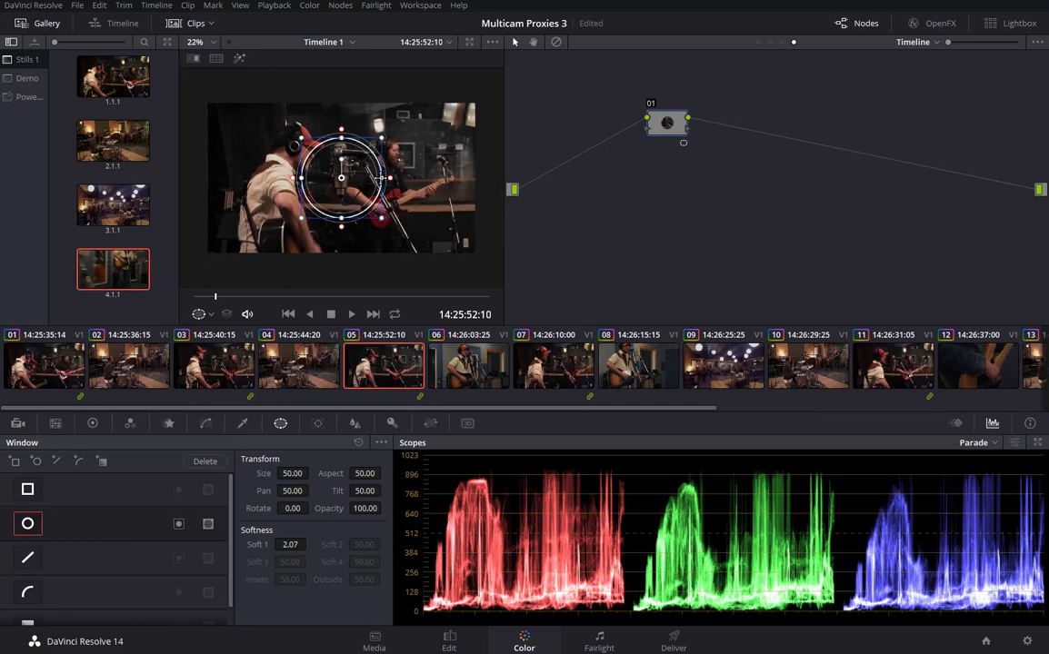
{"action": "left_click_drag", "start_coordinate": [380, 219], "coordinate": [443, 228]}
{"action": "left_click_drag", "start_coordinate": [341, 228], "coordinate": [345, 253]}
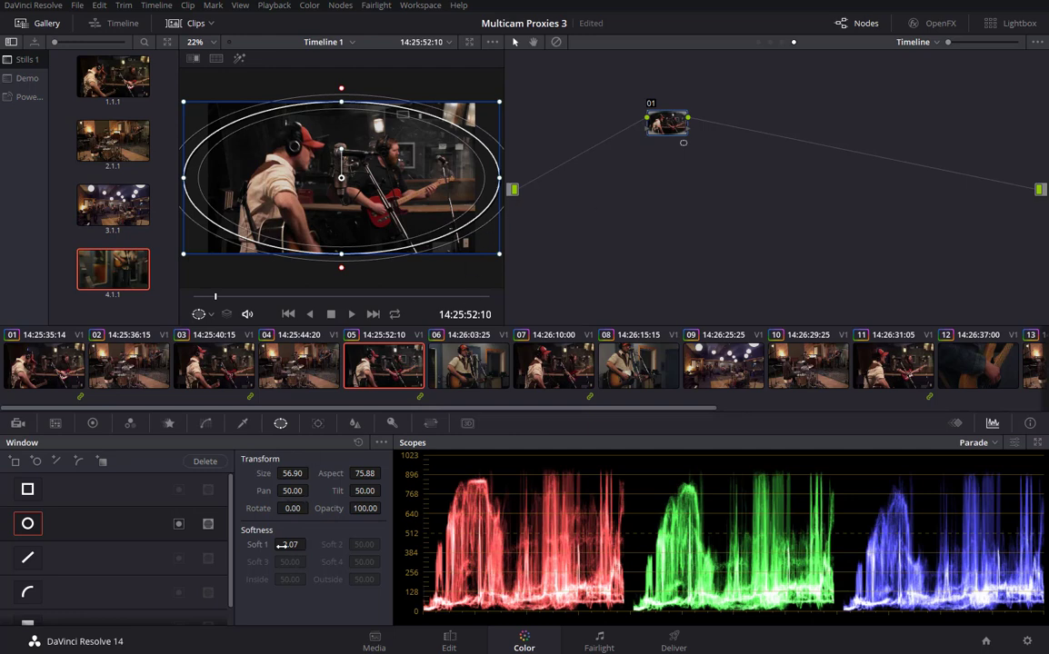
{"action": "left_click_drag", "start_coordinate": [284, 544], "coordinate": [309, 544]}
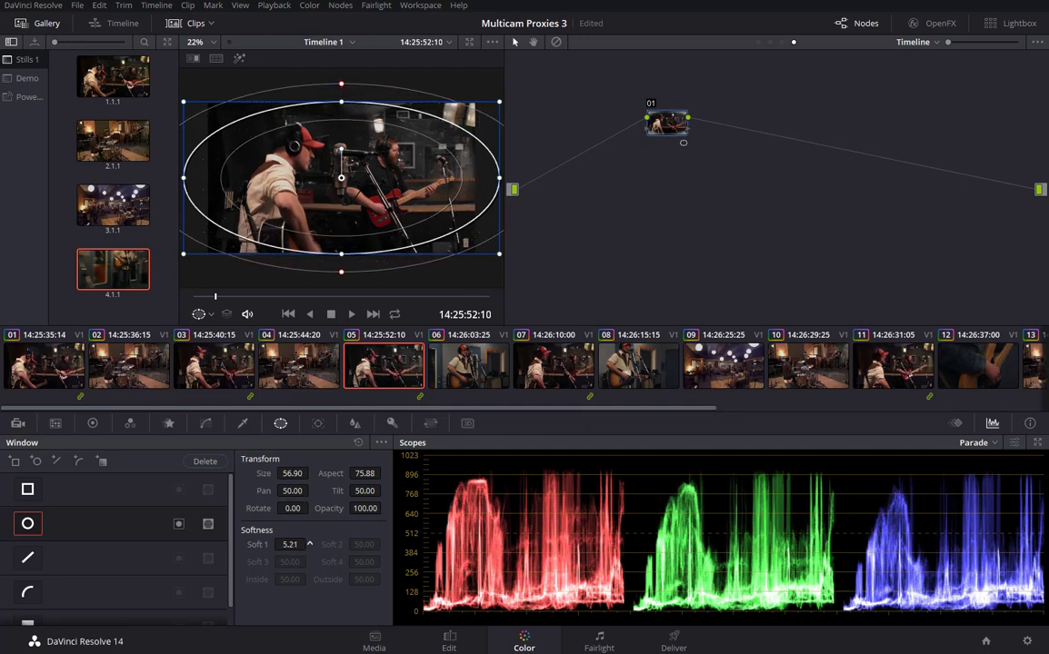
Step: Lower the timeline node's Lift to -0.07 and invert its oval window to darken only the frame edges
{"action": "left_click", "coordinate": [91, 424]}
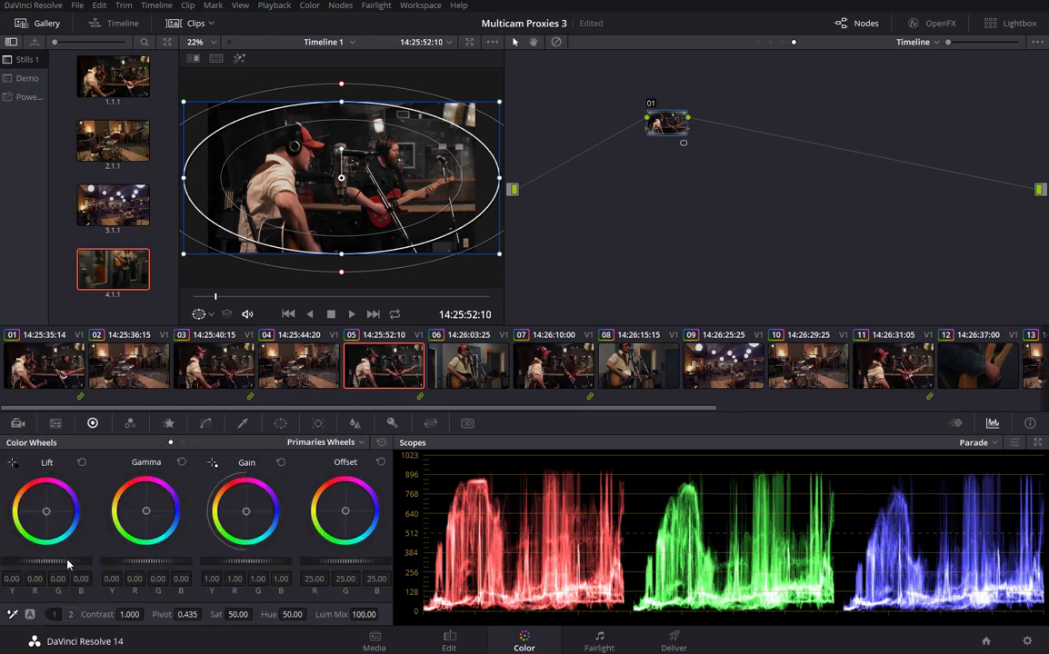
{"action": "mouse_move", "coordinate": [73, 565]}
{"action": "left_mouse_down"}
{"action": "mouse_move", "coordinate": [86, 565]}
{"action": "mouse_move", "coordinate": [53, 564]}
{"action": "left_mouse_up"}
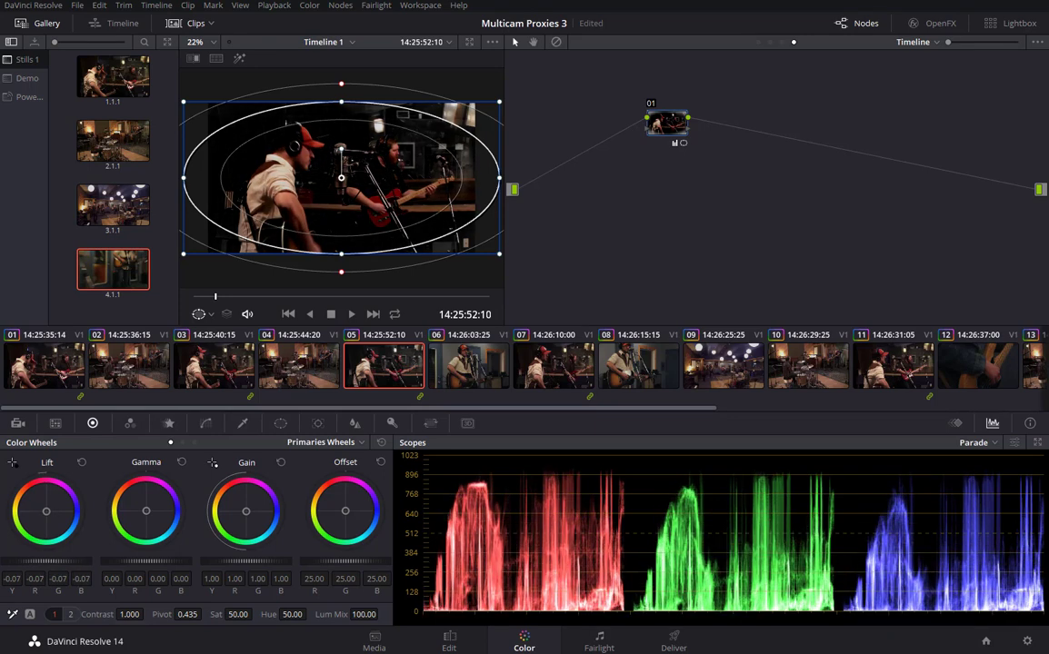
{"action": "left_click", "coordinate": [278, 424]}
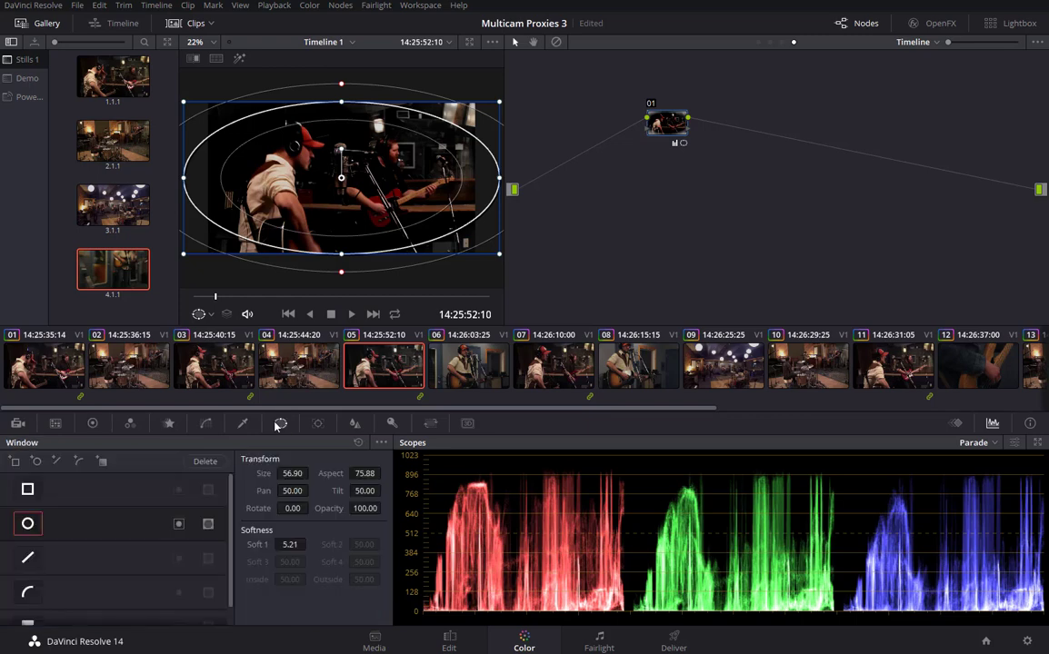
{"action": "left_click", "coordinate": [179, 525]}
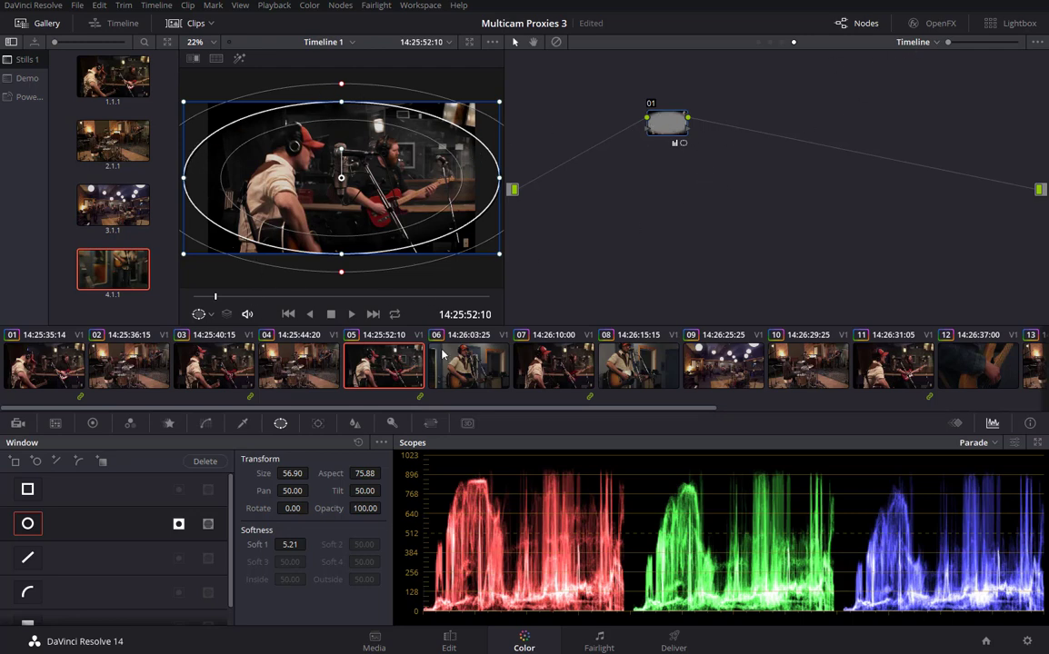
Step: Check the timeline-level vignette on clips 06 through 10
{"action": "left_click", "coordinate": [468, 362]}
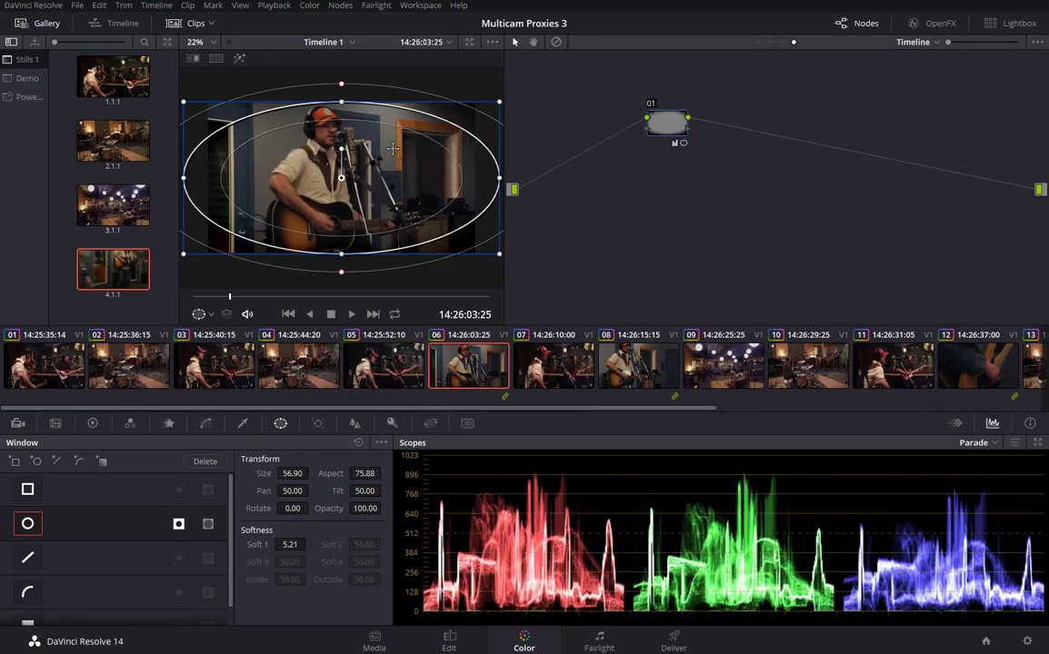
{"action": "left_click", "coordinate": [565, 373]}
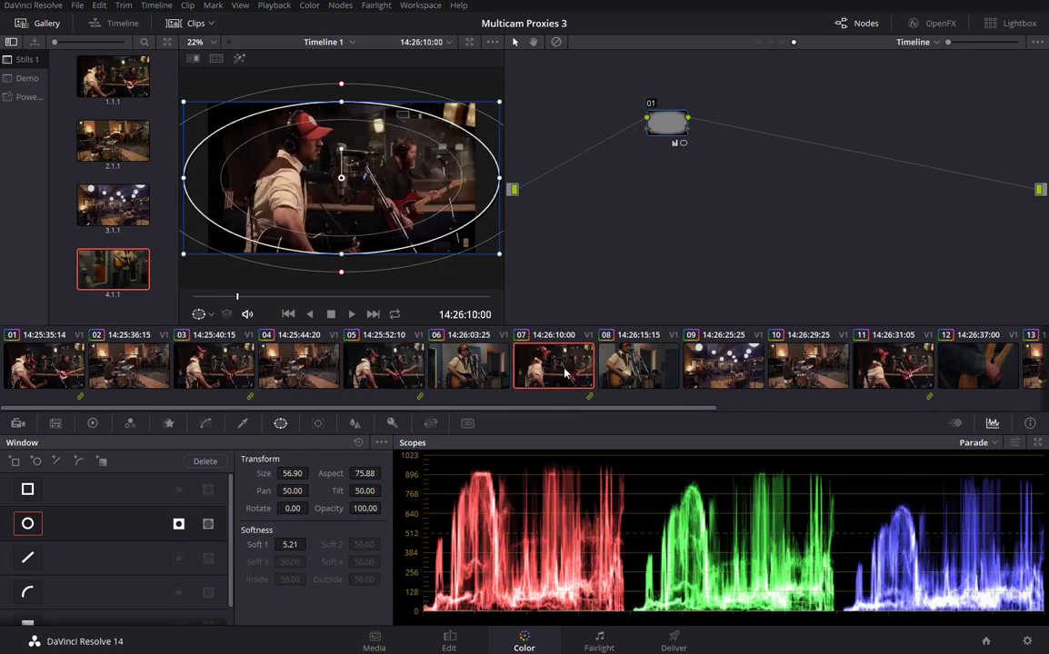
{"action": "left_click", "coordinate": [636, 363]}
{"action": "left_click", "coordinate": [723, 368]}
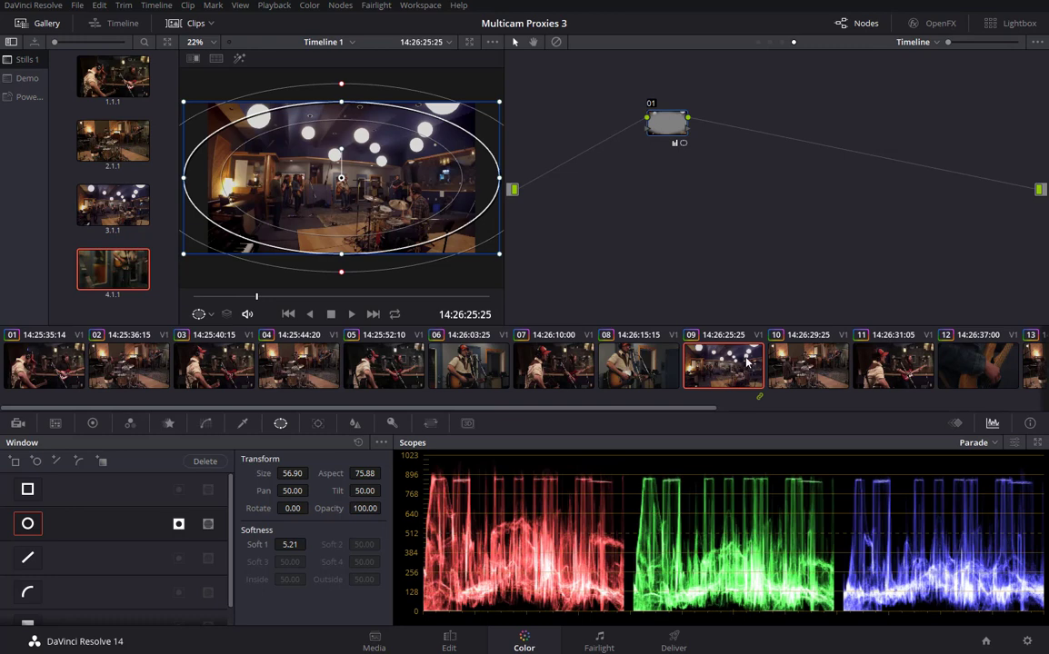
{"action": "left_click", "coordinate": [802, 364]}
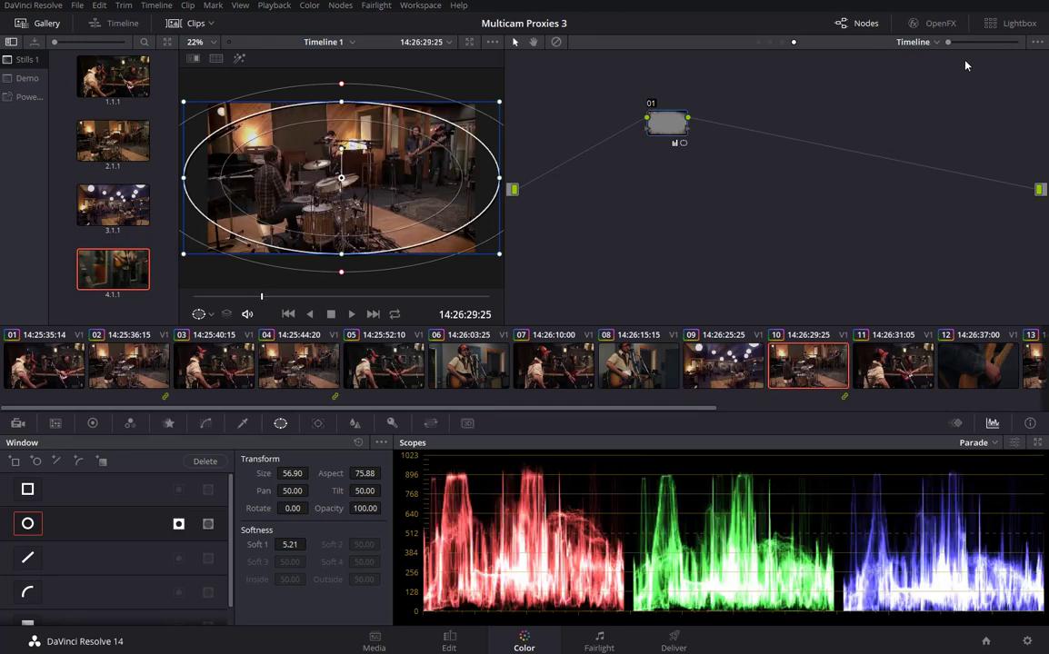
{"action": "left_click", "coordinate": [931, 43]}
{"action": "left_click", "coordinate": [931, 43]}
Step: Switch to the Edit page, enable snapping and move the playhead to the edit point at 14:25:44:20
{"action": "key", "text": "shift+4"}
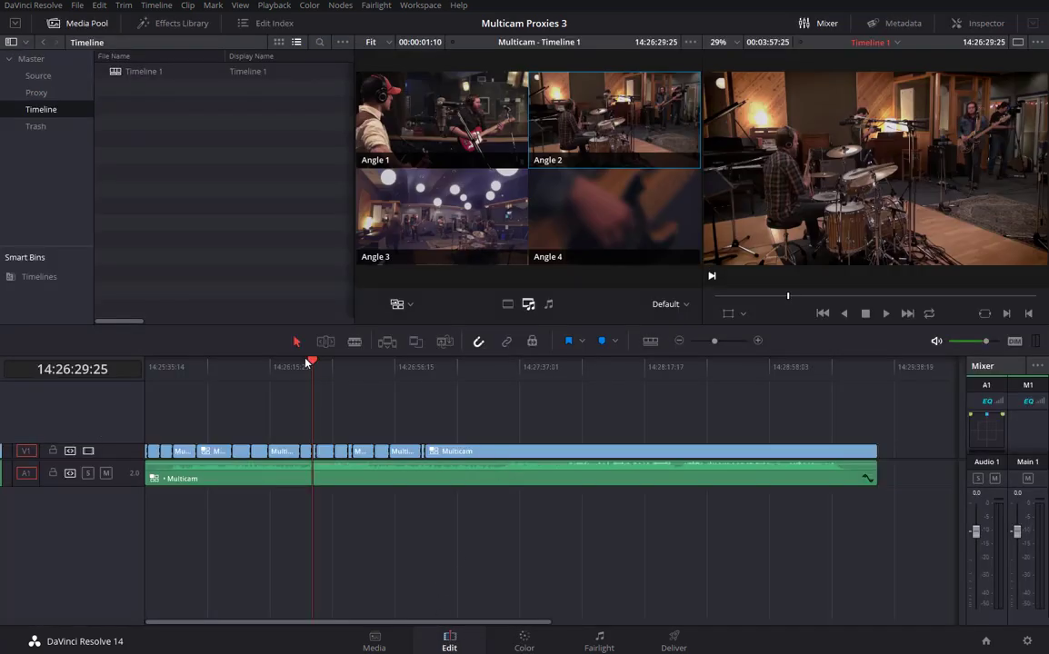
{"action": "left_click_drag", "start_coordinate": [305, 363], "coordinate": [213, 412]}
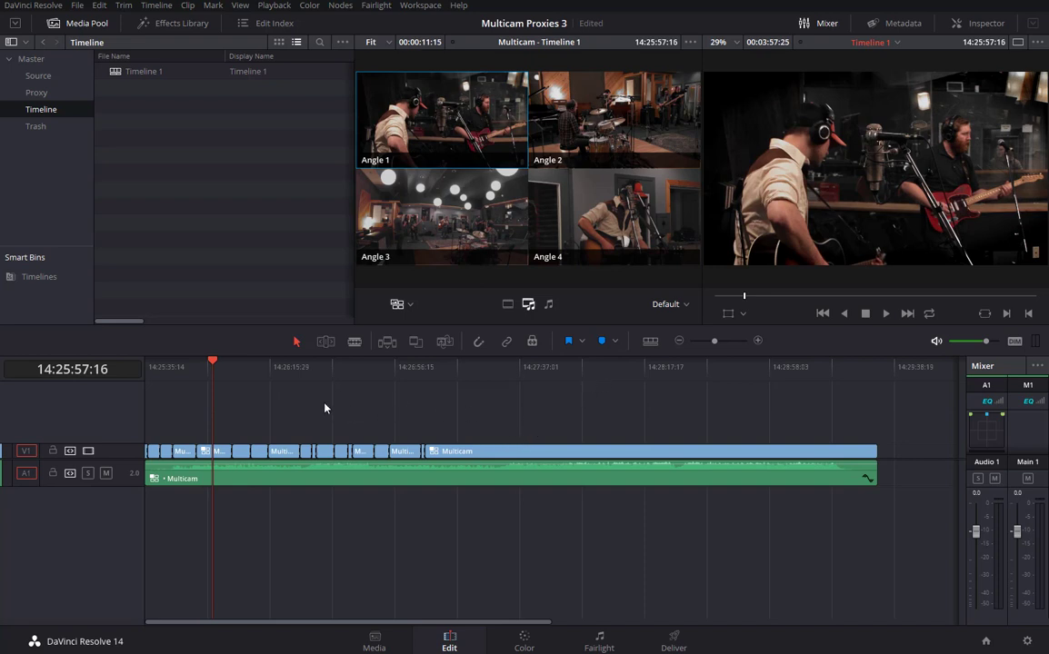
{"action": "left_click", "coordinate": [478, 340]}
{"action": "key", "text": "Up"}
{"action": "key", "text": "Down"}
{"action": "key", "text": "Up"}
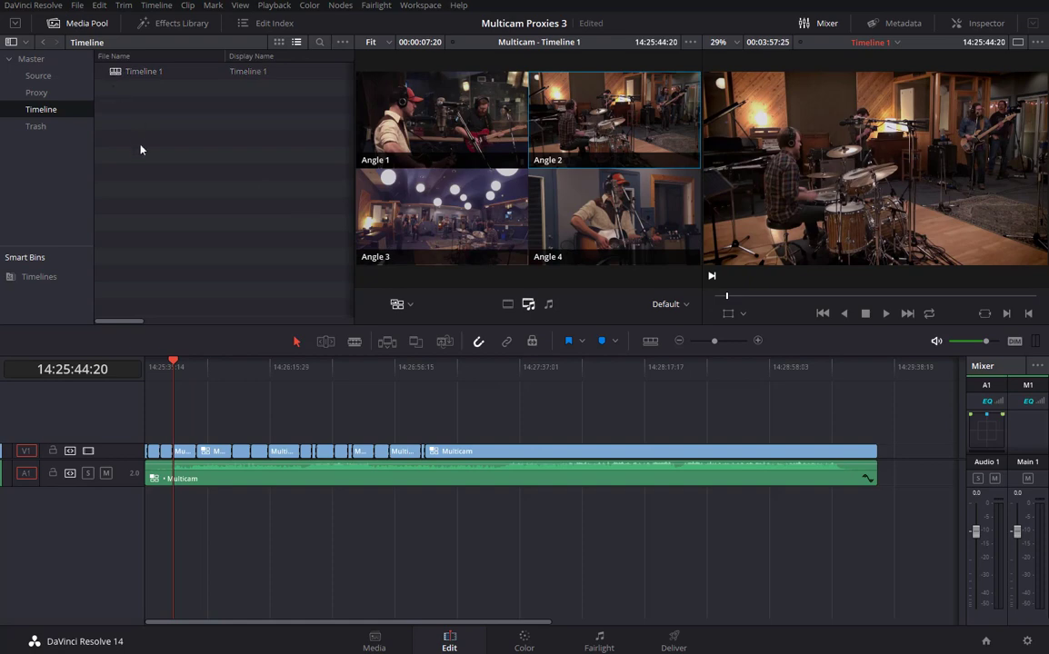
Step: Duplicate Timeline 1 under the name "Timeline 1 final"
{"action": "right_click", "coordinate": [114, 76]}
{"action": "mouse_move", "coordinate": [335, 11]}
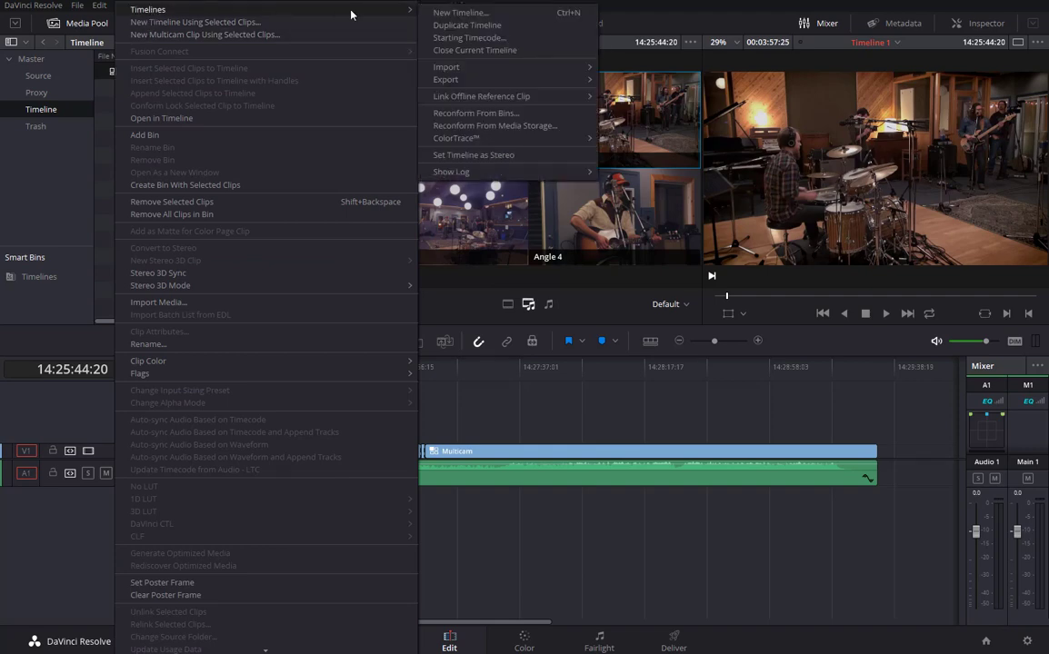
{"action": "left_click", "coordinate": [466, 26]}
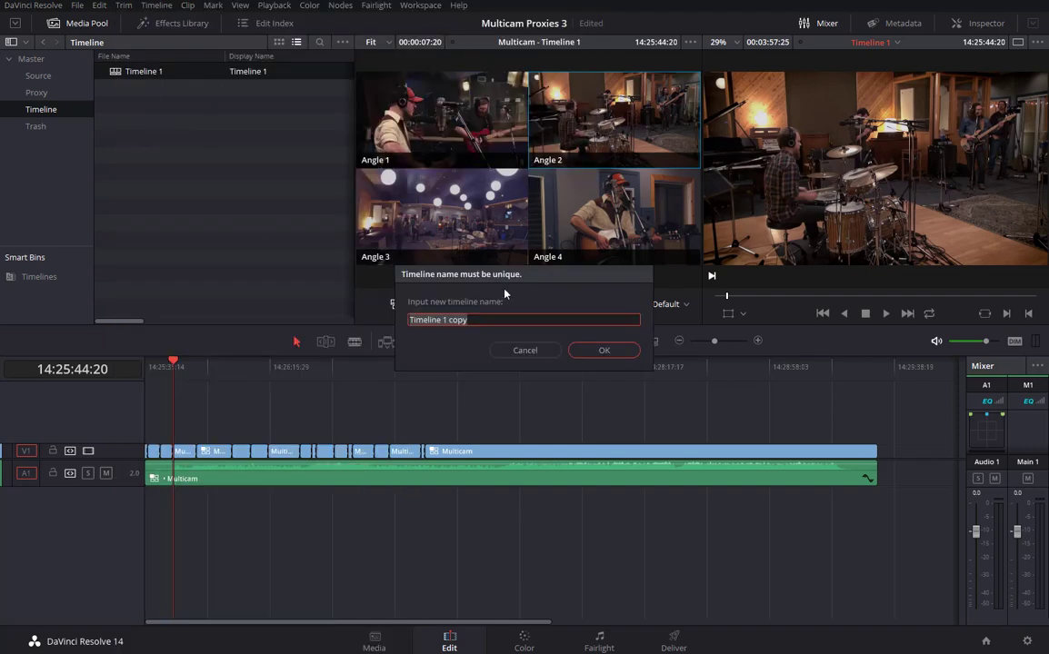
{"action": "left_click", "coordinate": [509, 319]}
{"action": "key", "text": "BackSpace"}
{"action": "key", "text": "BackSpace"}
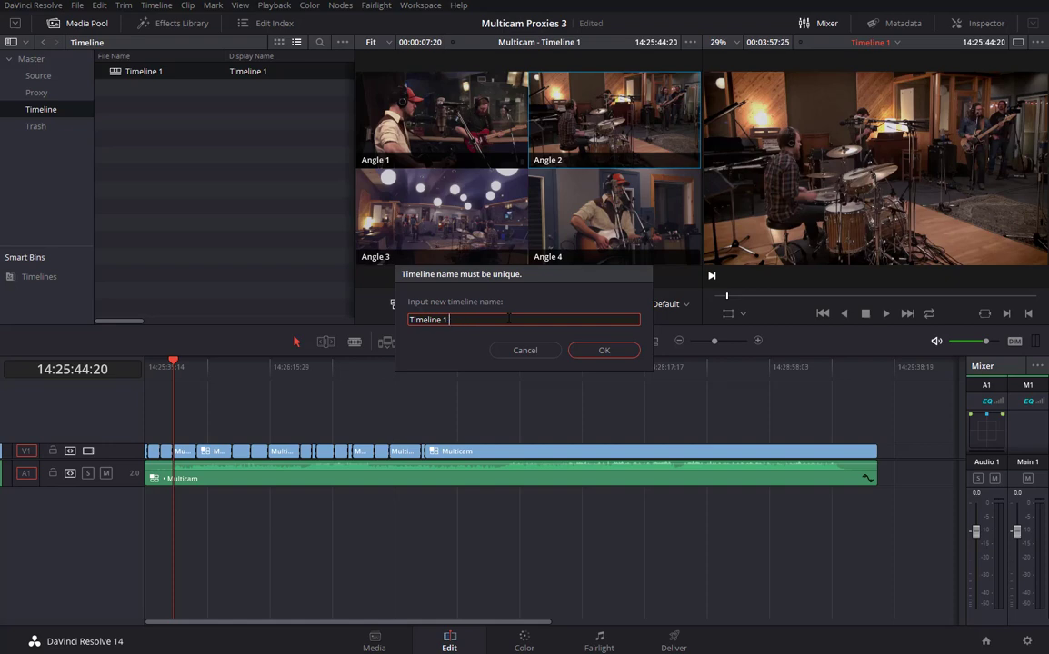
{"action": "type", "text": "final"}
{"action": "key", "text": "Return"}
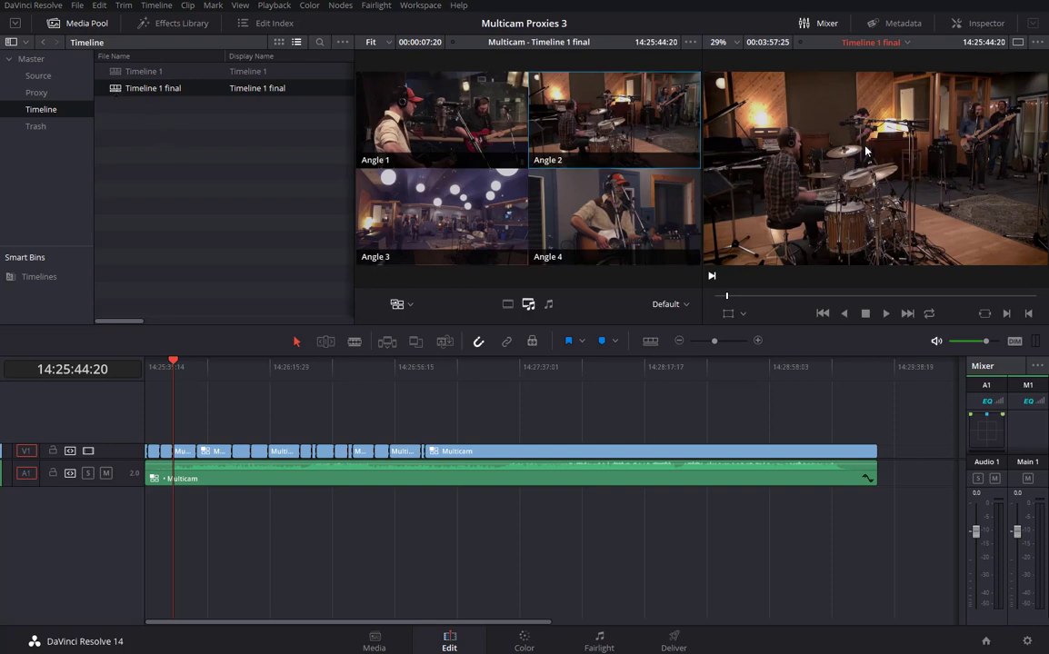
{"action": "right_click", "coordinate": [113, 89]}
{"action": "mouse_move", "coordinate": [161, 13]}
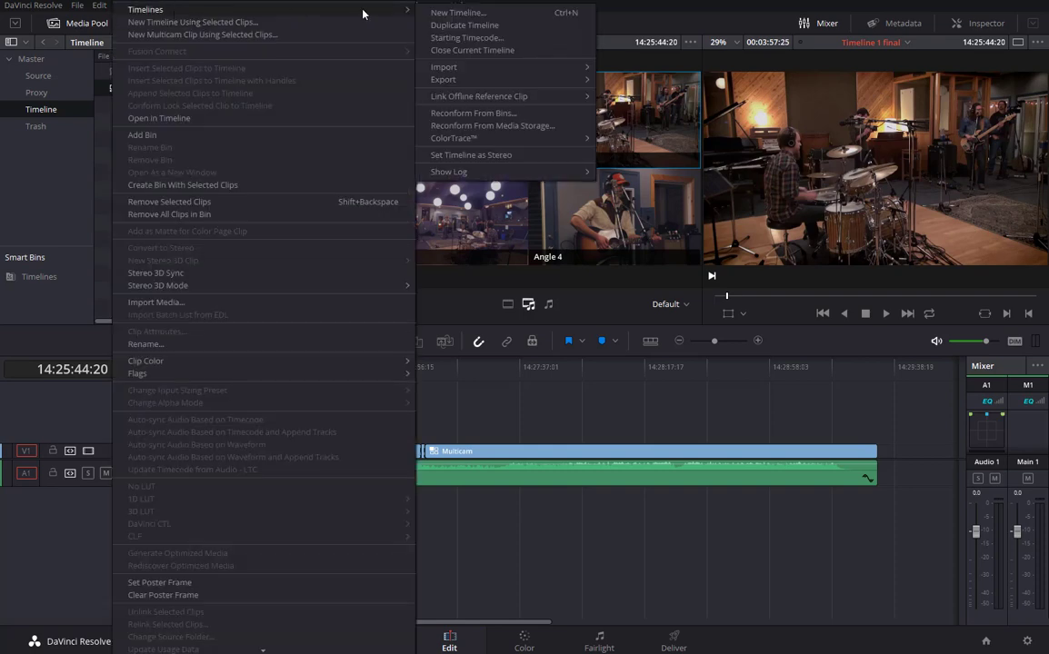
{"action": "left_click", "coordinate": [476, 114]}
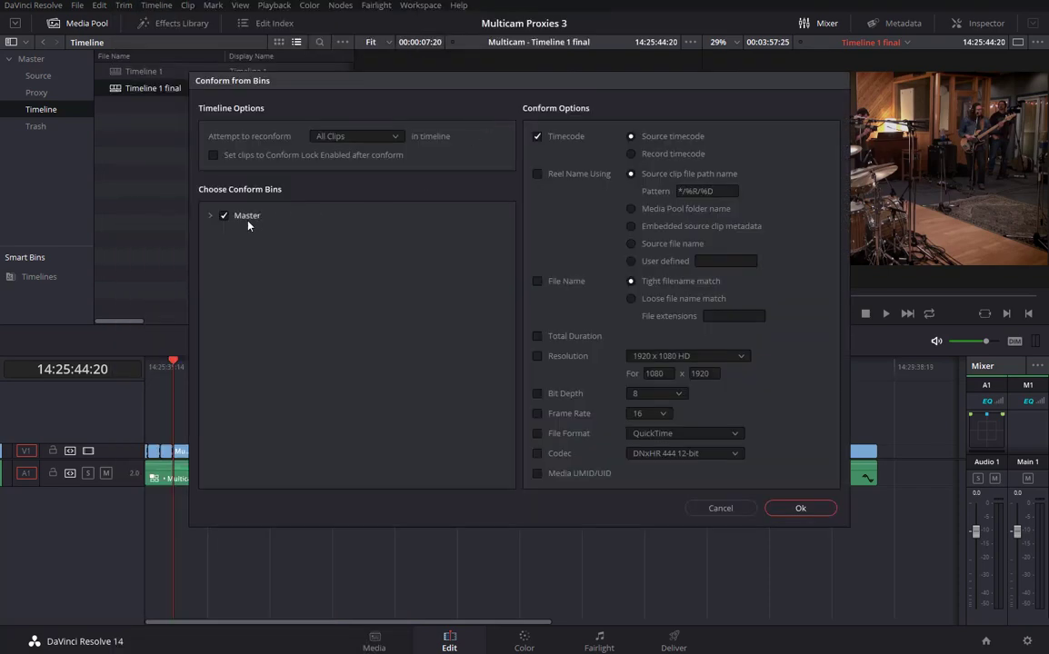
{"action": "left_click", "coordinate": [209, 216]}
{"action": "left_click", "coordinate": [224, 216]}
{"action": "left_click", "coordinate": [238, 232]}
{"action": "left_click", "coordinate": [719, 510]}
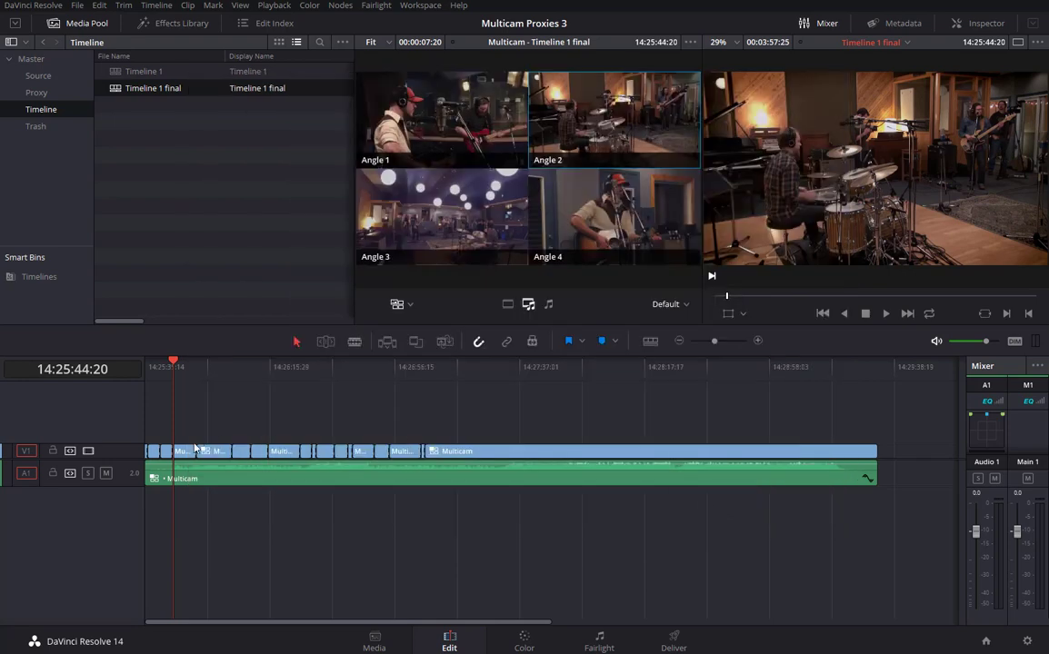
Step: Locate the multicam clip at 14:25:57:04 in the media pool and compare the file formats in the Source and Proxy bins
{"action": "left_click", "coordinate": [208, 369]}
{"action": "key", "text": "1"}
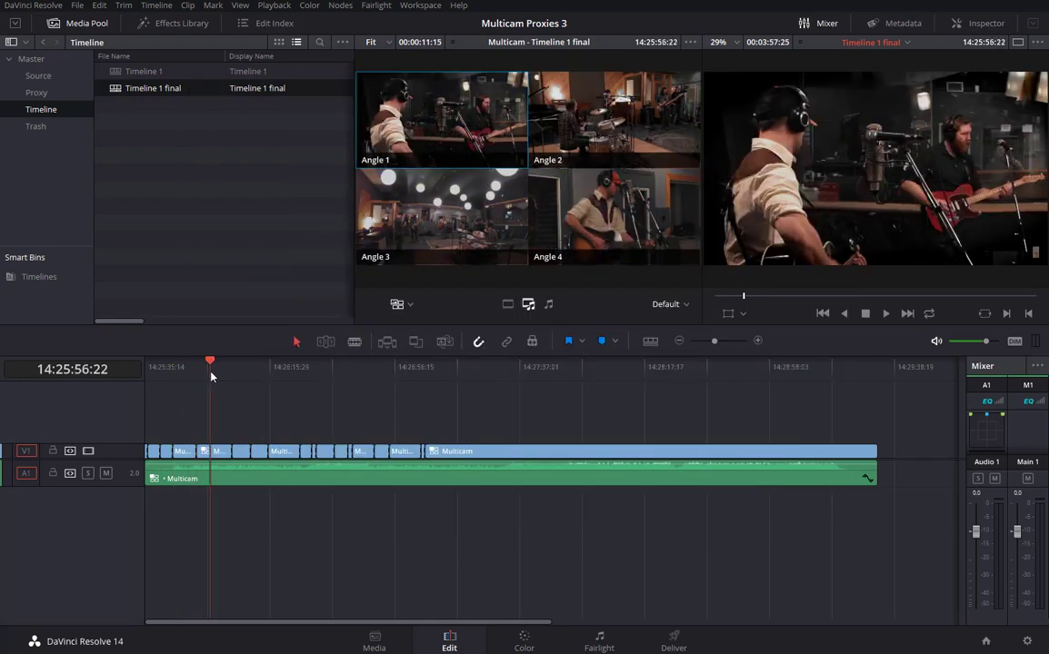
{"action": "right_click", "coordinate": [211, 450]}
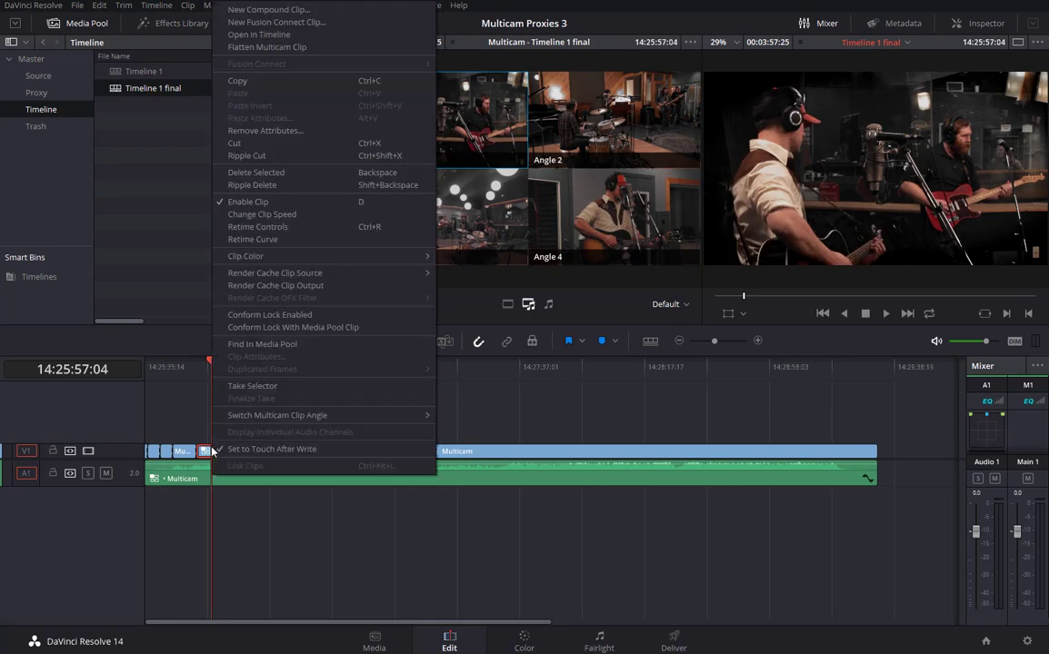
{"action": "left_click", "coordinate": [241, 344]}
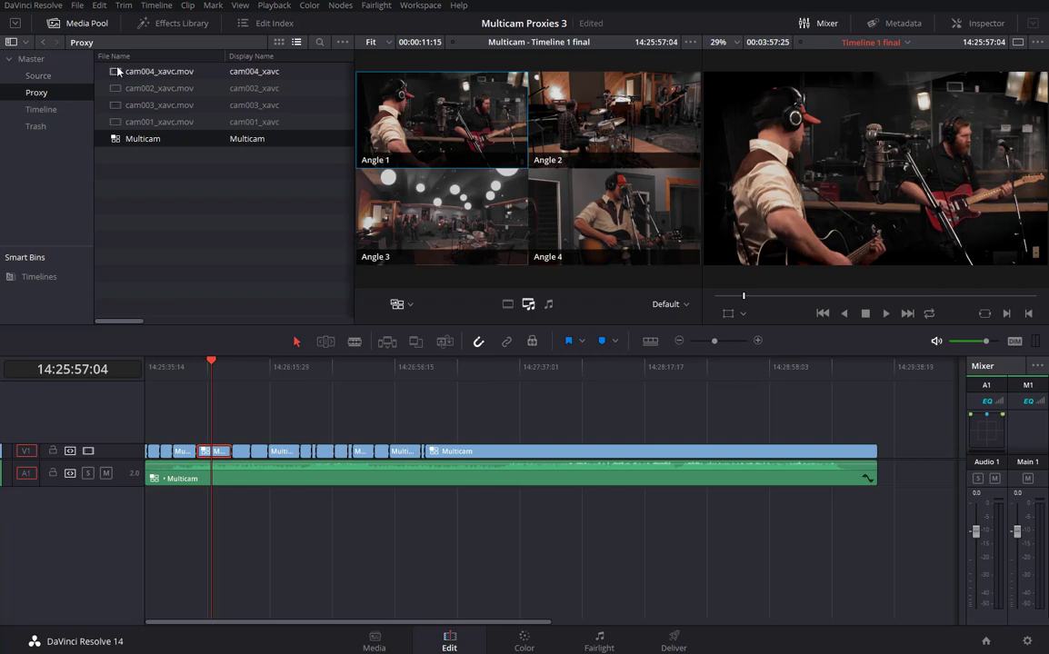
{"action": "left_click", "coordinate": [38, 76]}
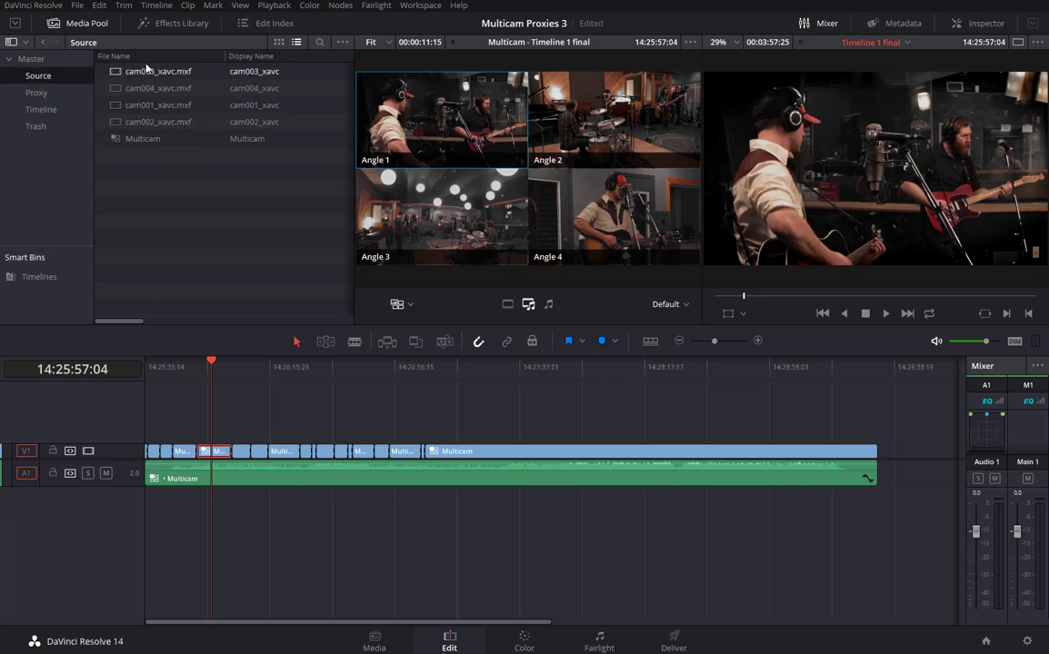
{"action": "left_click", "coordinate": [37, 93]}
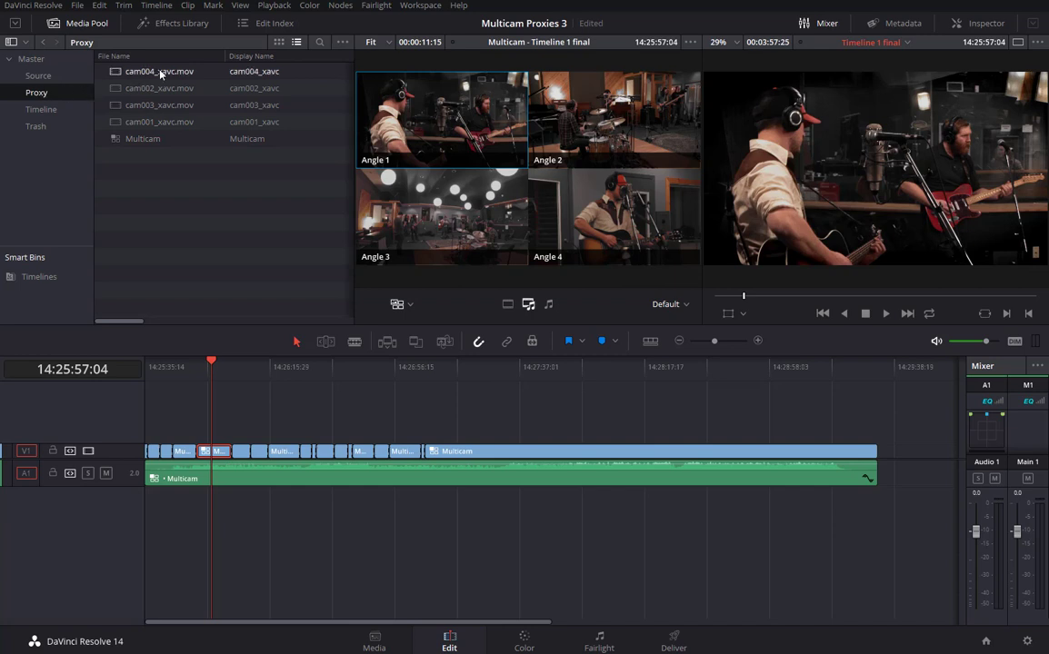
{"action": "left_click", "coordinate": [78, 6]}
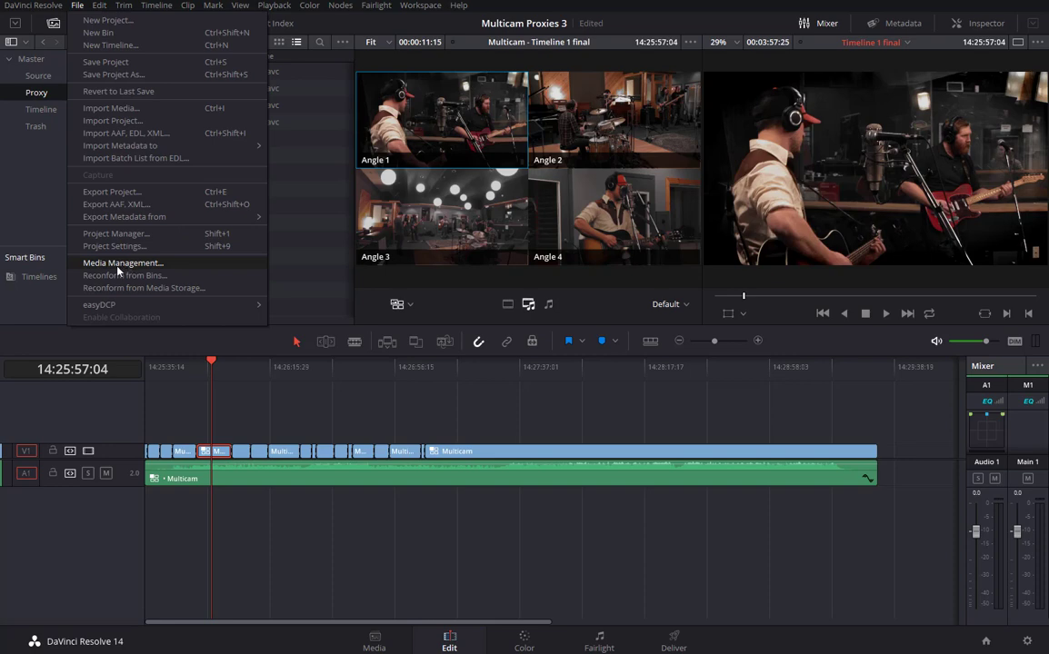
{"action": "mouse_move", "coordinate": [459, 5]}
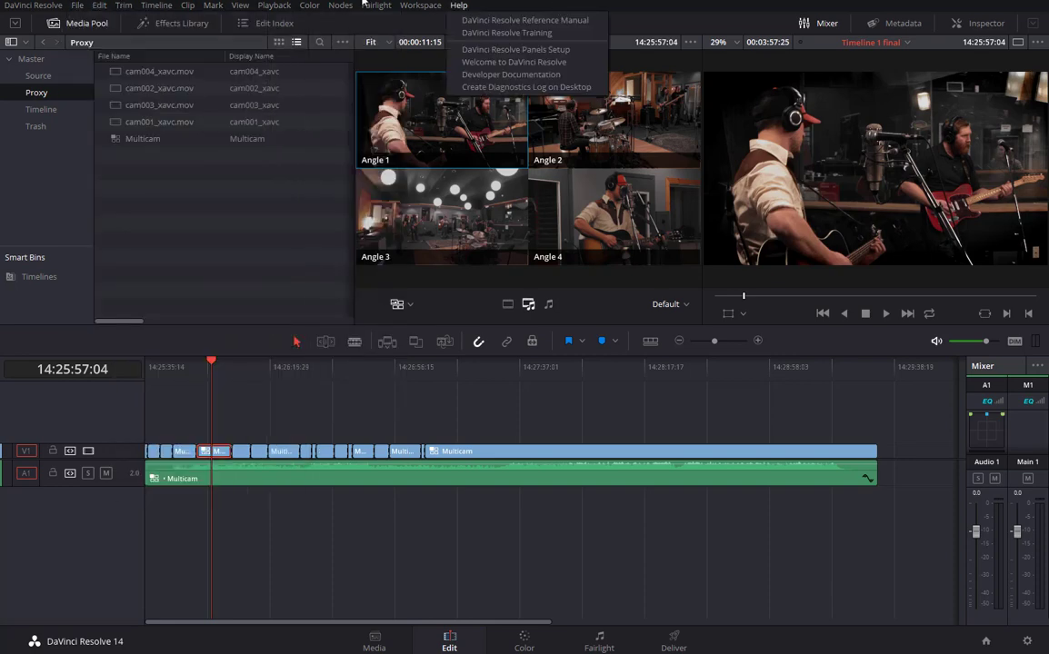
{"action": "mouse_move", "coordinate": [157, 5]}
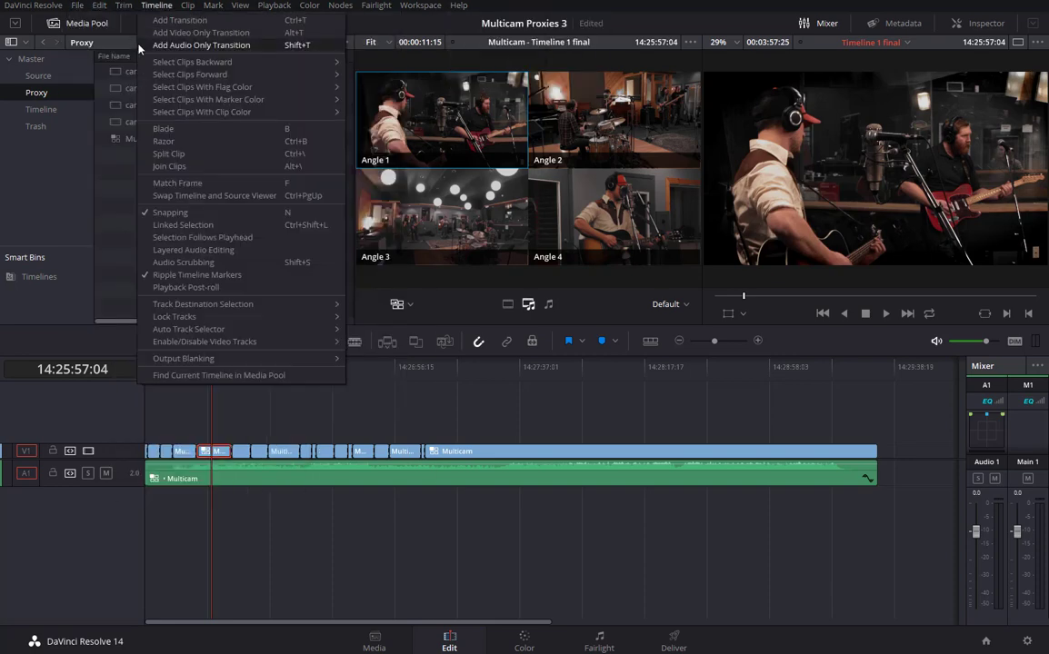
Step: Reconform Timeline 1 final from the Source bin only, matching by source timecode and loose file name
{"action": "left_click", "coordinate": [42, 110]}
{"action": "left_click", "coordinate": [42, 110]}
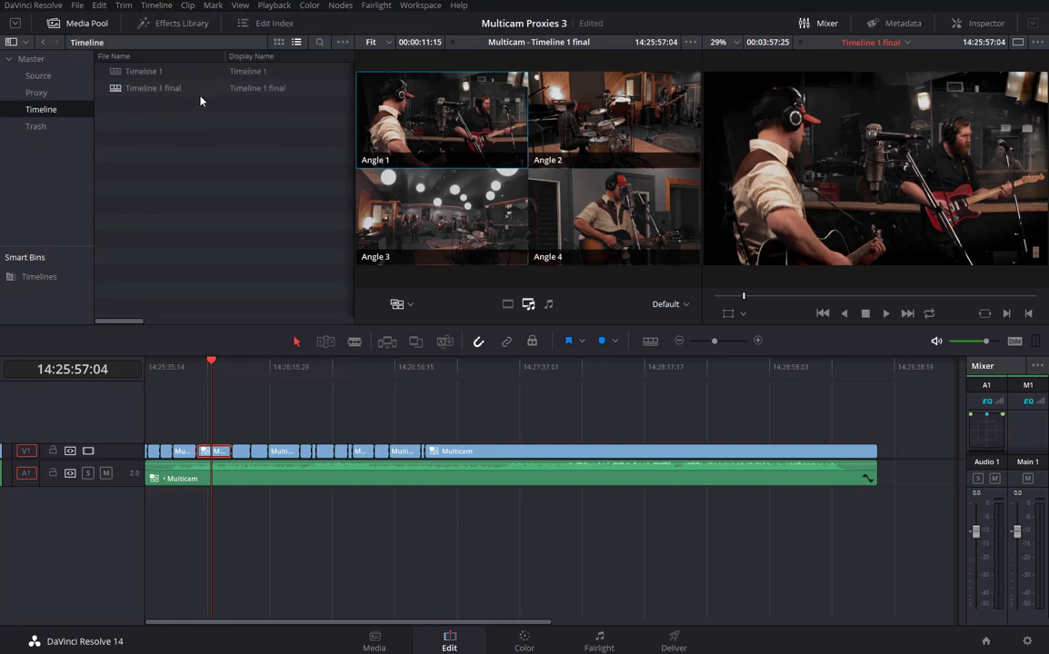
{"action": "left_click", "coordinate": [117, 89]}
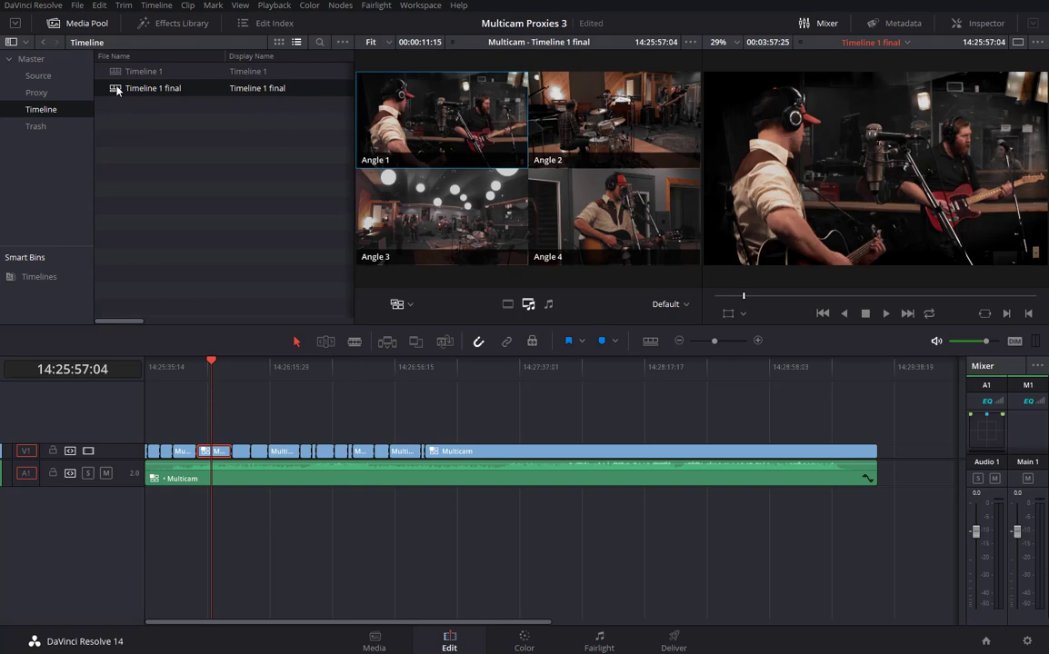
{"action": "right_click", "coordinate": [116, 89]}
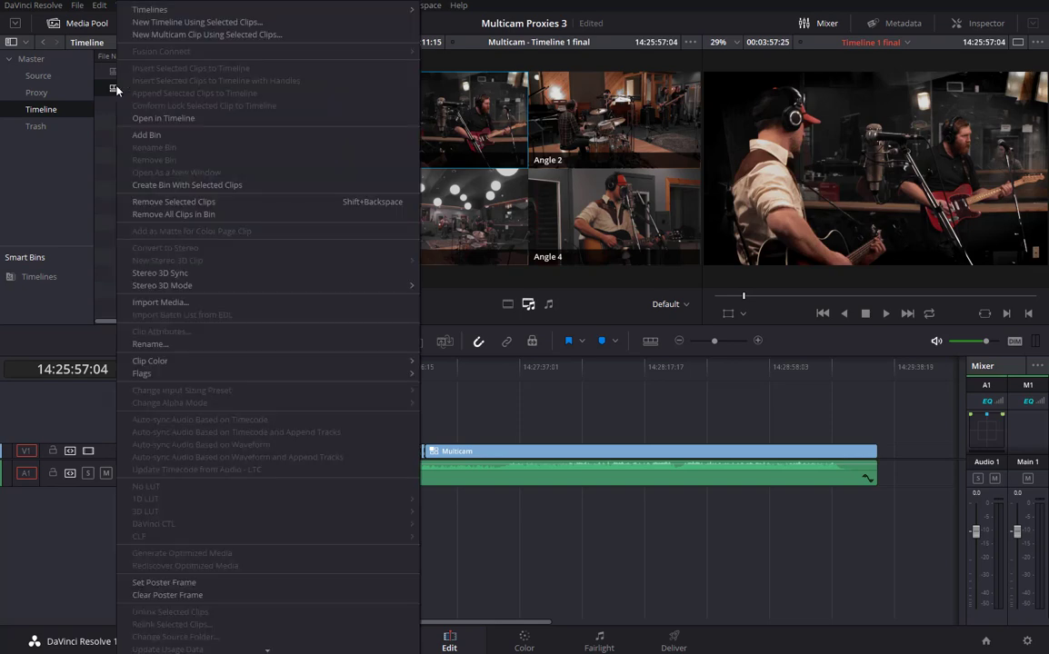
{"action": "mouse_move", "coordinate": [176, 13]}
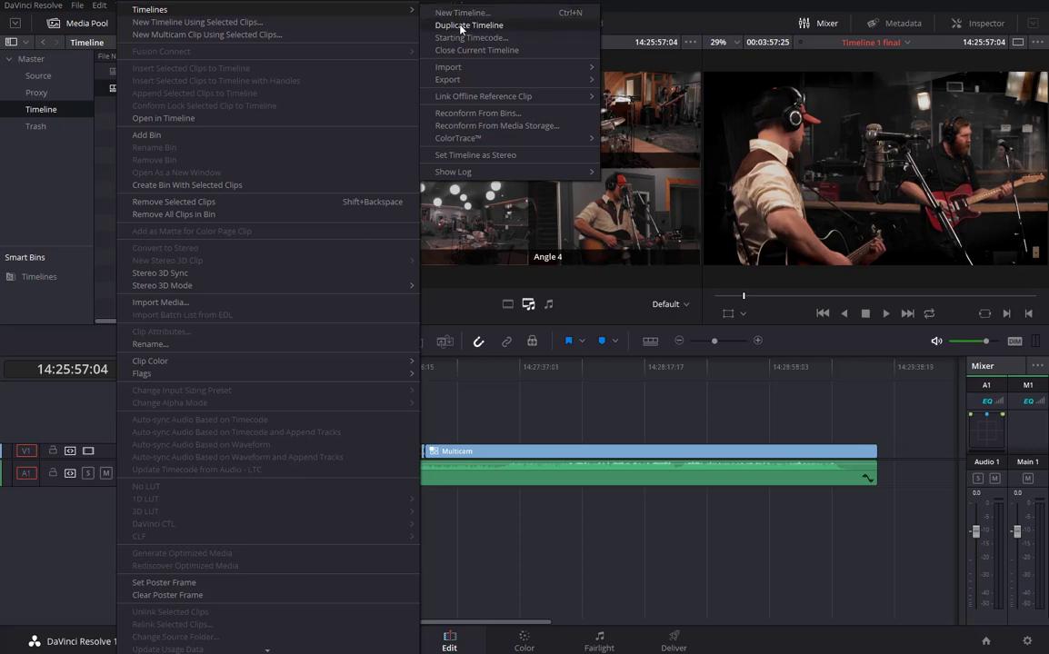
{"action": "left_click", "coordinate": [469, 115]}
{"action": "left_click", "coordinate": [210, 215]}
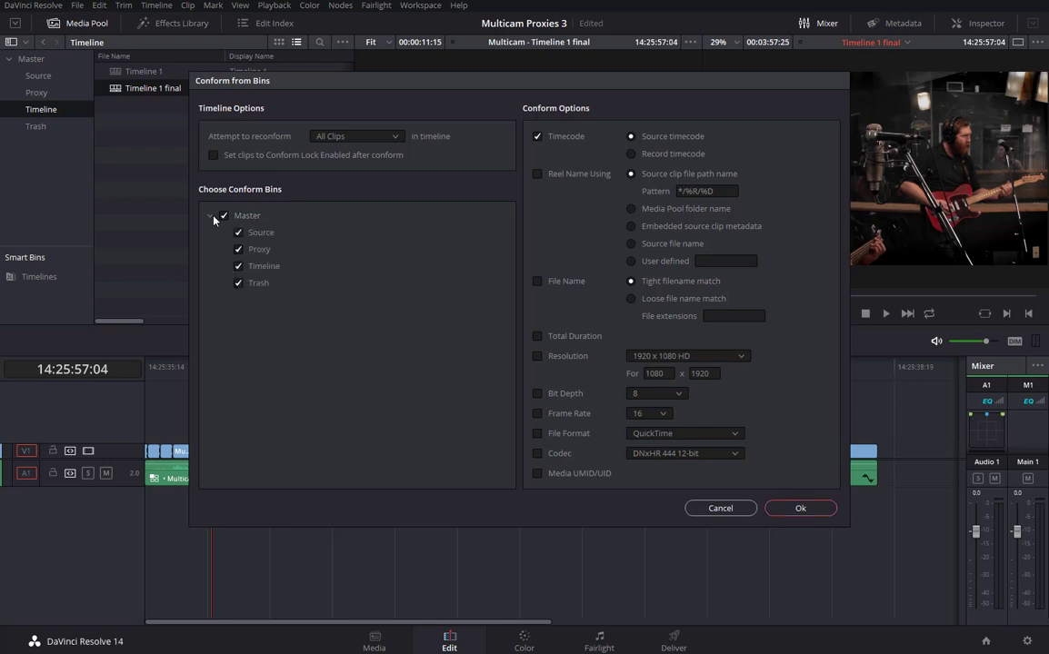
{"action": "left_click", "coordinate": [223, 215]}
{"action": "left_click", "coordinate": [538, 282]}
{"action": "left_click", "coordinate": [632, 300]}
{"action": "left_click", "coordinate": [787, 508]}
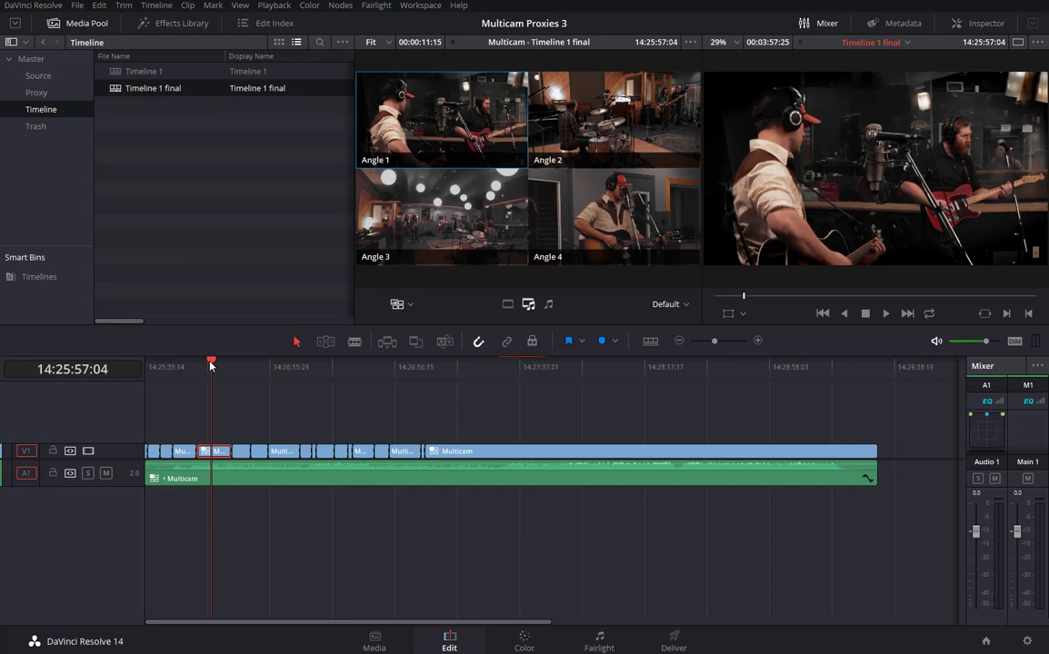
Step: Scrub through the reconformed timeline, then locate the multicam clip at 14:25:56:10 in the media pool
{"action": "left_click_drag", "start_coordinate": [210, 366], "coordinate": [302, 403]}
{"action": "left_click_drag", "start_coordinate": [165, 415], "coordinate": [211, 427]}
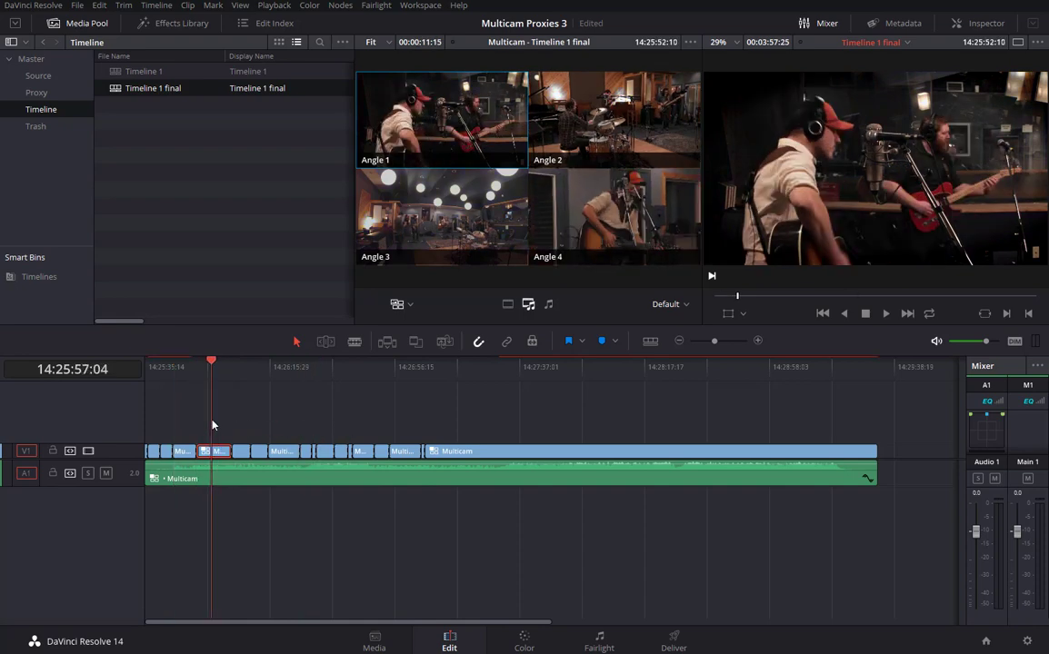
{"action": "left_click", "coordinate": [214, 363]}
{"action": "left_click_drag", "start_coordinate": [214, 362], "coordinate": [209, 427]}
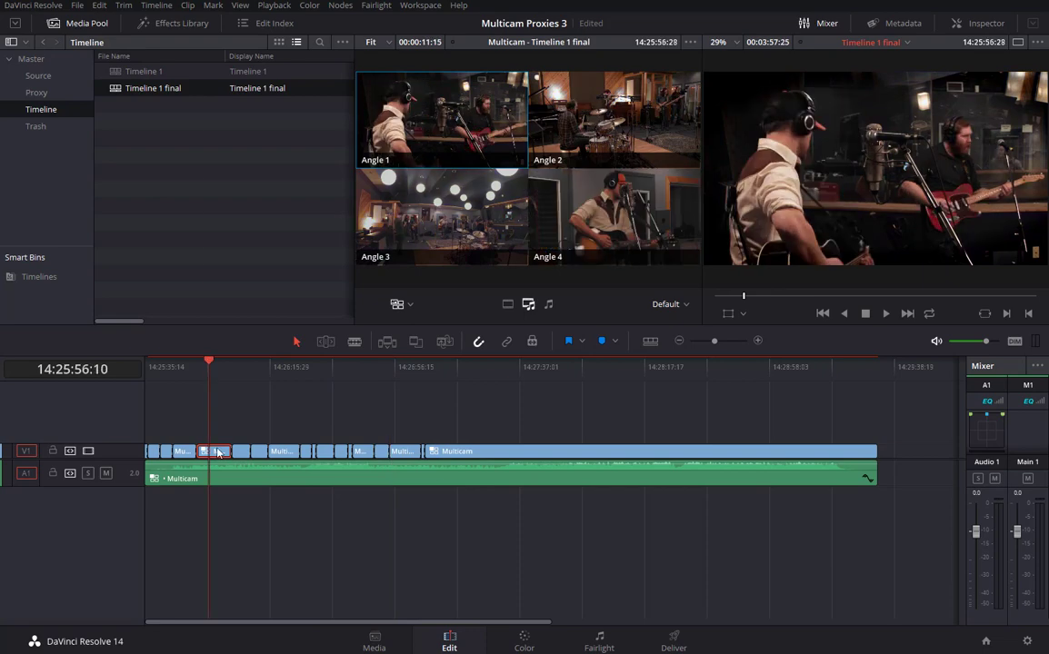
{"action": "right_click", "coordinate": [219, 426]}
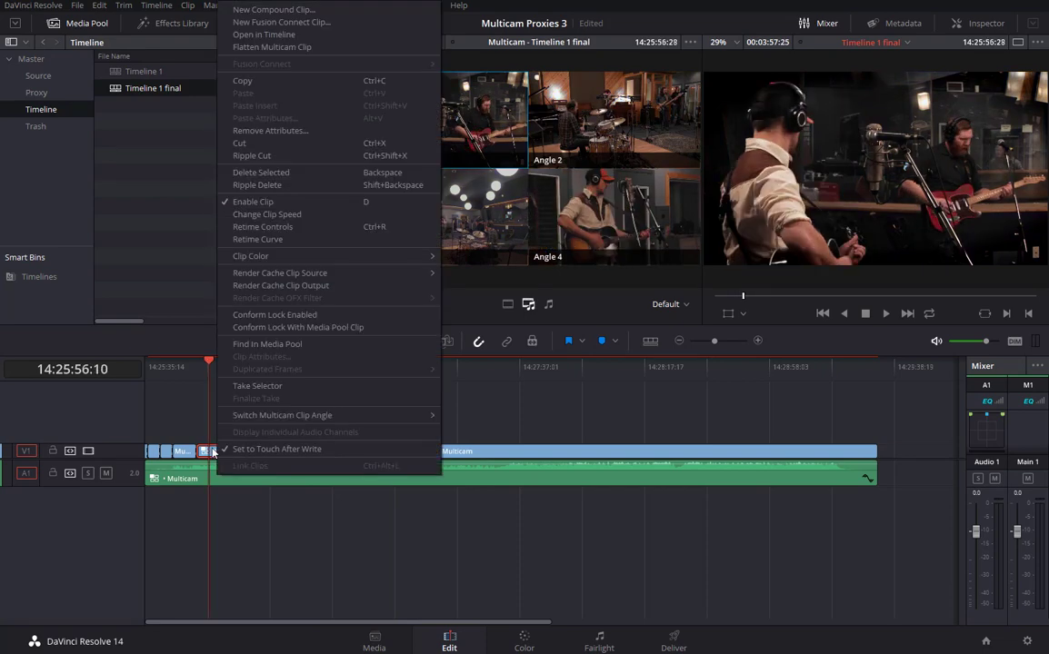
{"action": "left_click", "coordinate": [270, 344]}
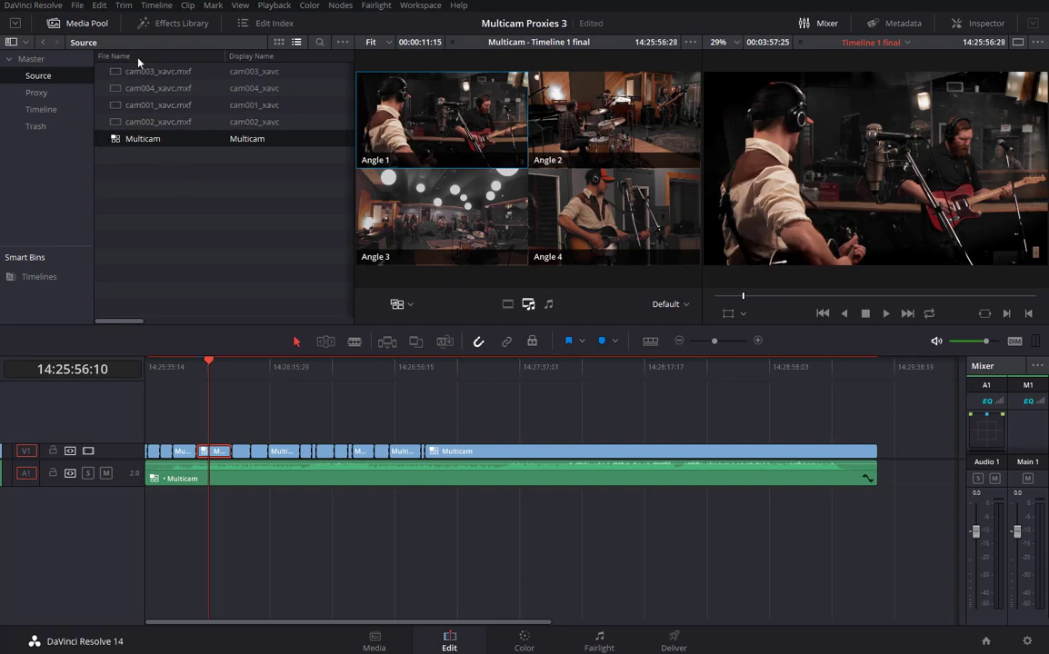
Step: Reconform Timeline 1 final from the Proxy bin only, matching by source timecode and loose file name
{"action": "left_click", "coordinate": [38, 111]}
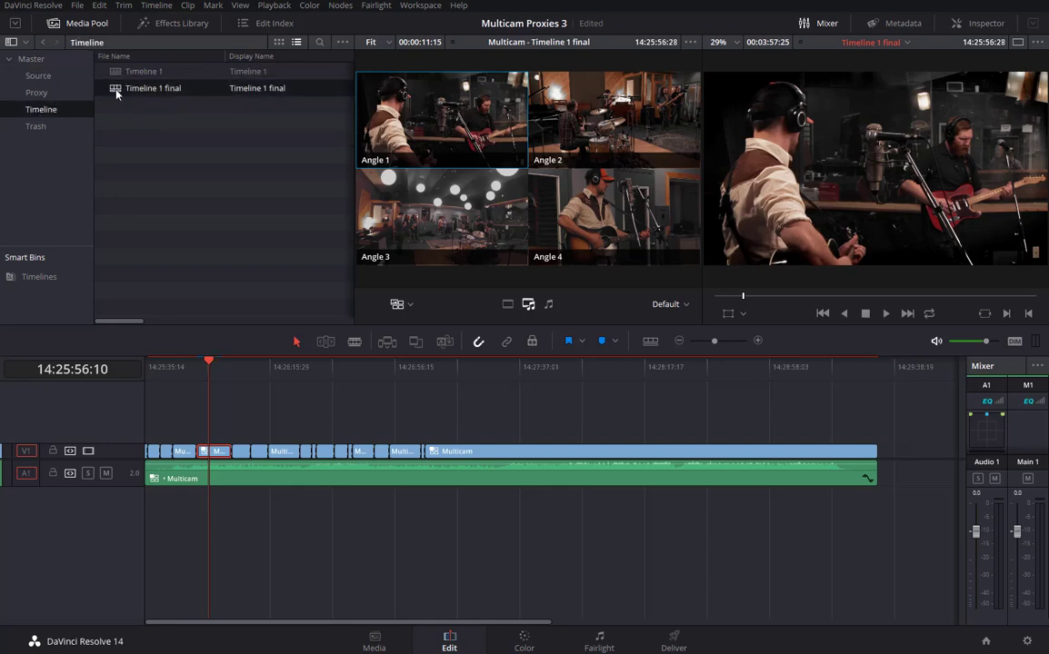
{"action": "right_click", "coordinate": [116, 94]}
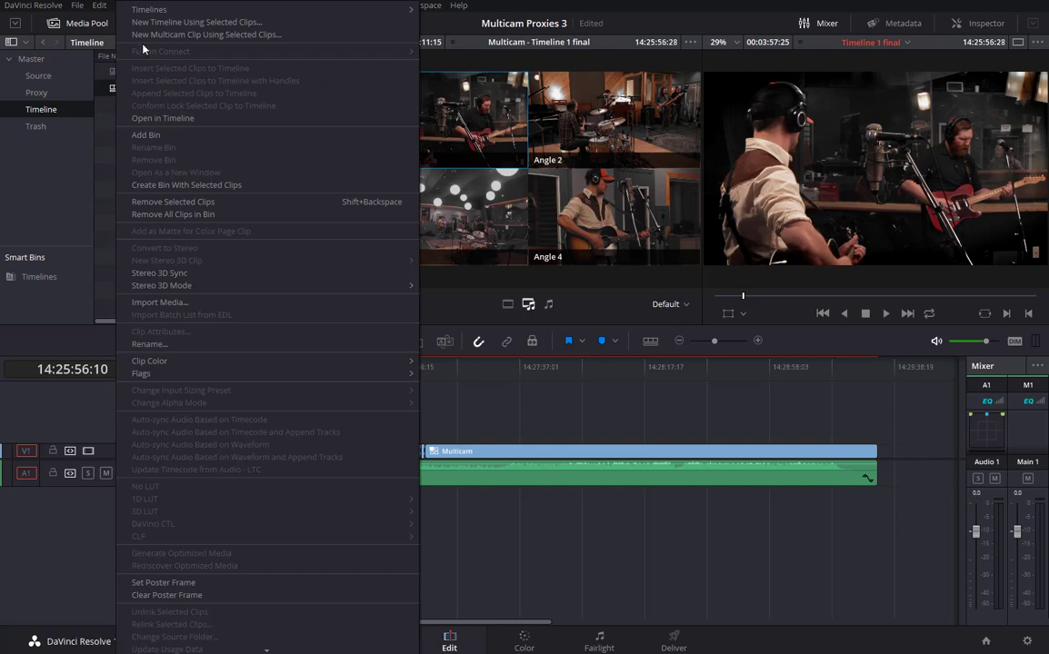
{"action": "mouse_move", "coordinate": [182, 10]}
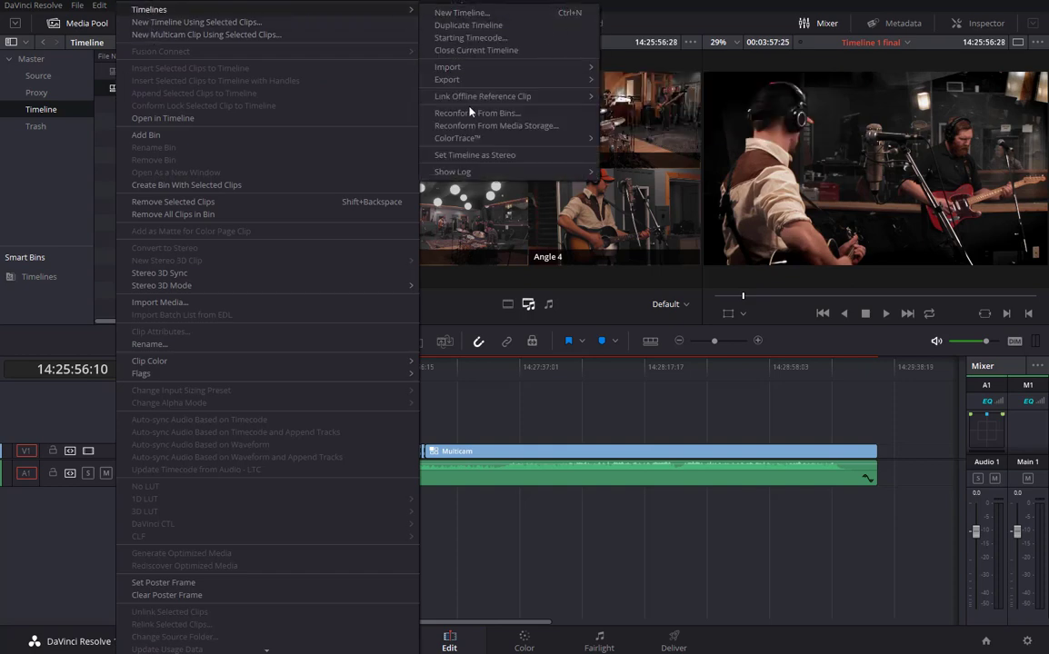
{"action": "left_click", "coordinate": [436, 112]}
{"action": "left_click", "coordinate": [210, 215]}
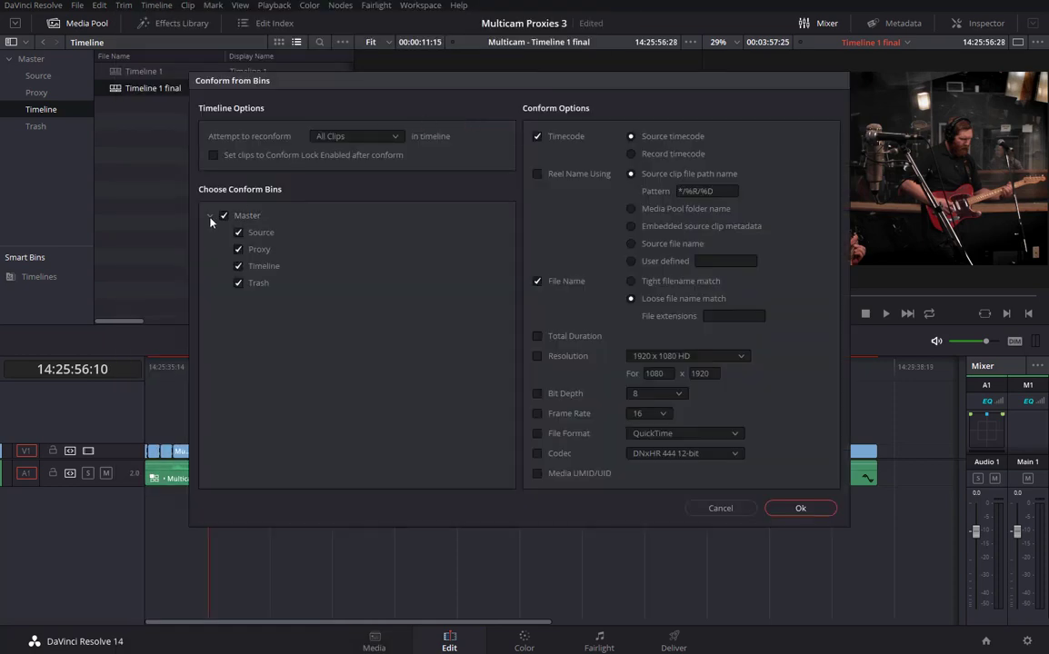
{"action": "left_click", "coordinate": [225, 215]}
{"action": "left_click", "coordinate": [238, 249]}
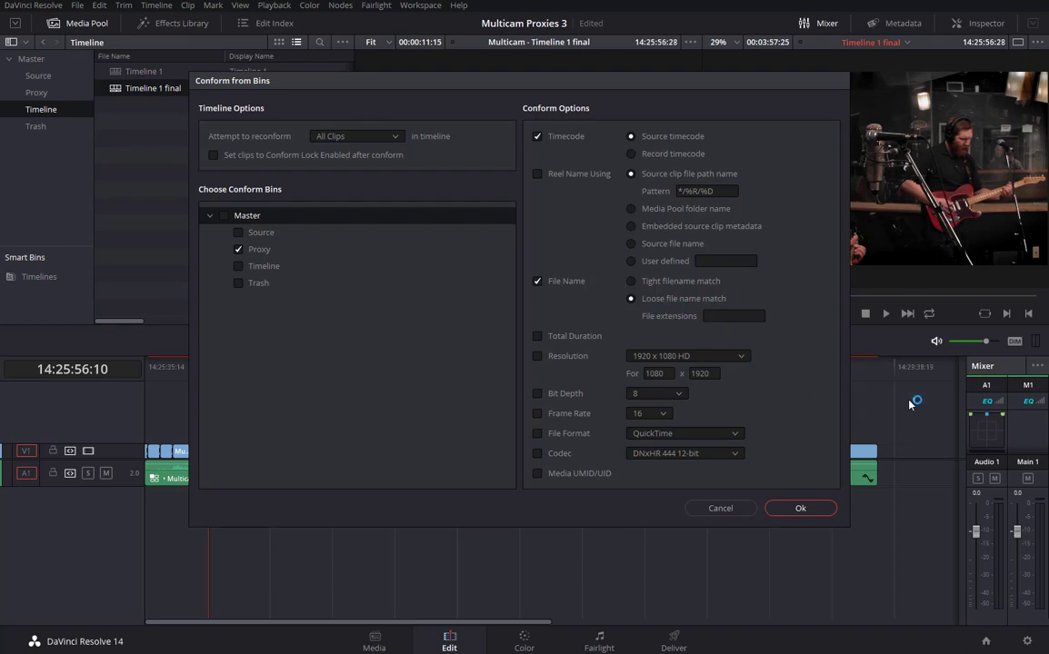
{"action": "left_click", "coordinate": [805, 508]}
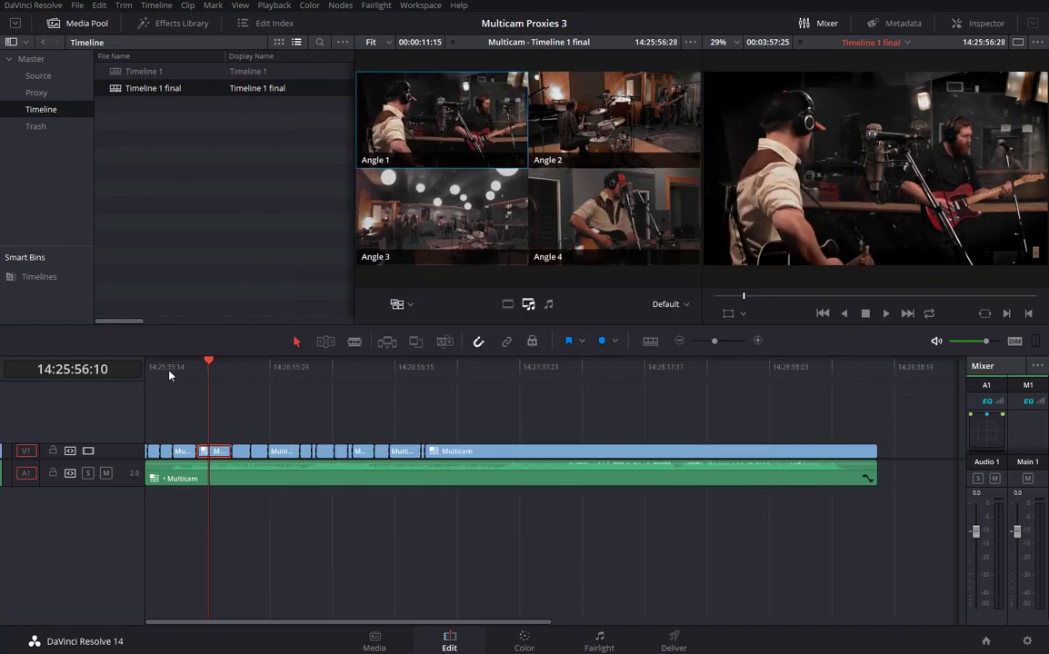
Step: Review the multicam angles and grades at 14:26:49:29 and 14:26:41:14, then return the playhead to 14:25:57:22
{"action": "left_click_drag", "start_coordinate": [195, 391], "coordinate": [372, 420]}
{"action": "key", "text": "4"}
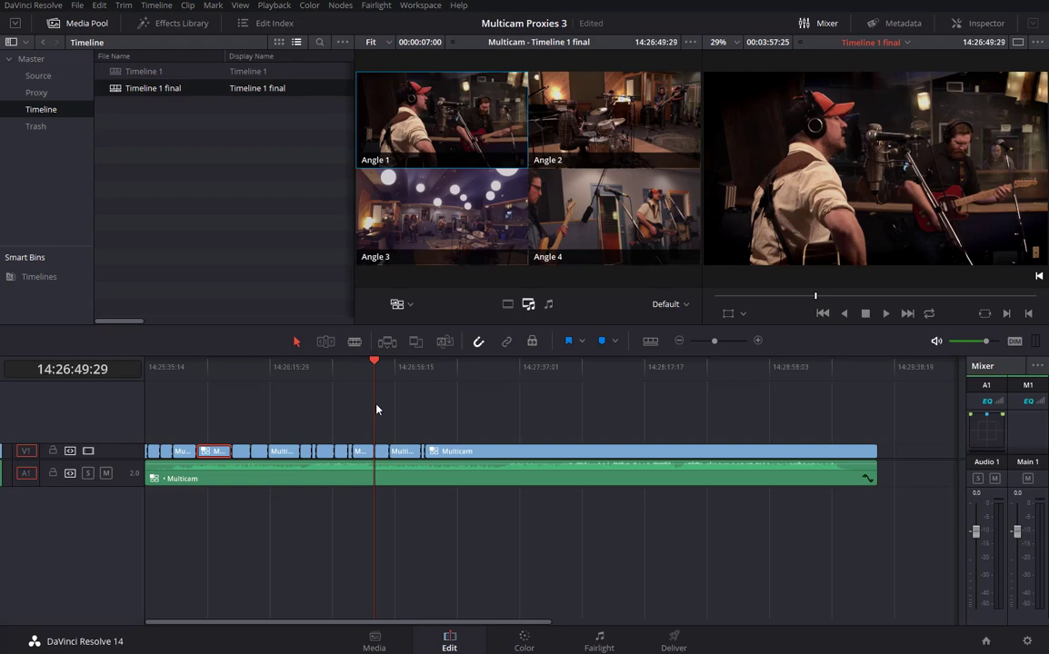
{"action": "left_click_drag", "start_coordinate": [377, 361], "coordinate": [347, 401]}
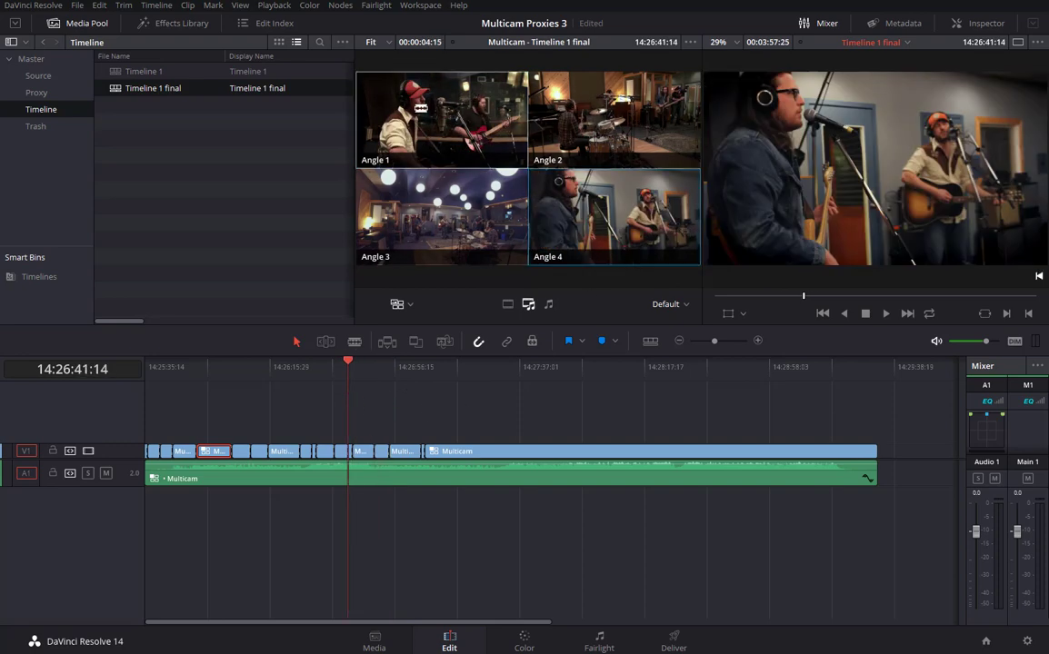
{"action": "left_click", "coordinate": [215, 363]}
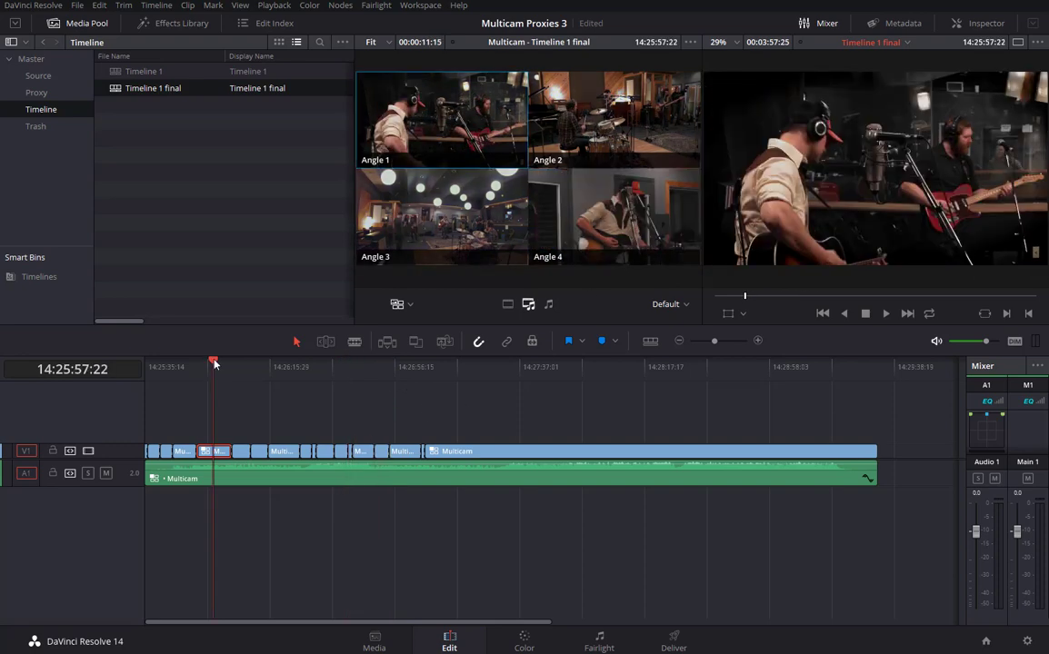